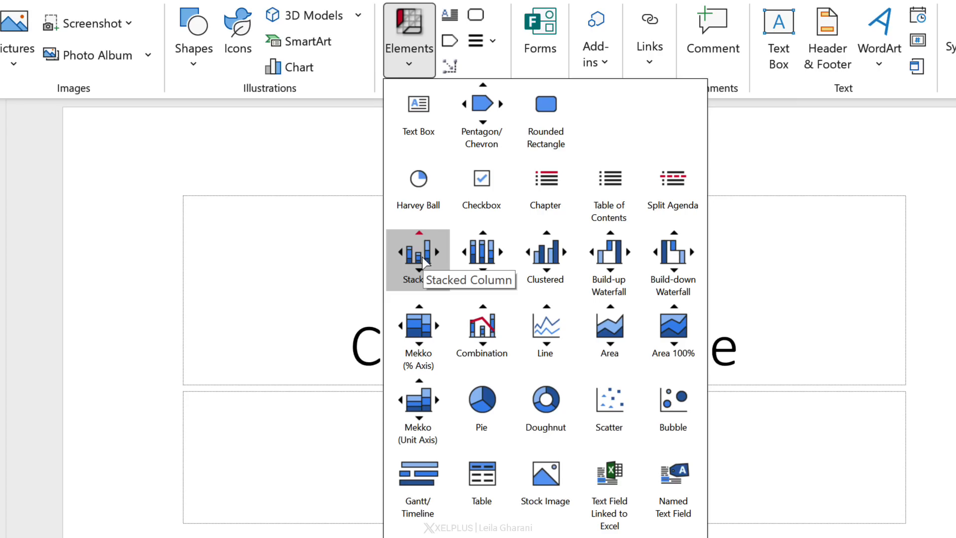
left_click(436, 252)
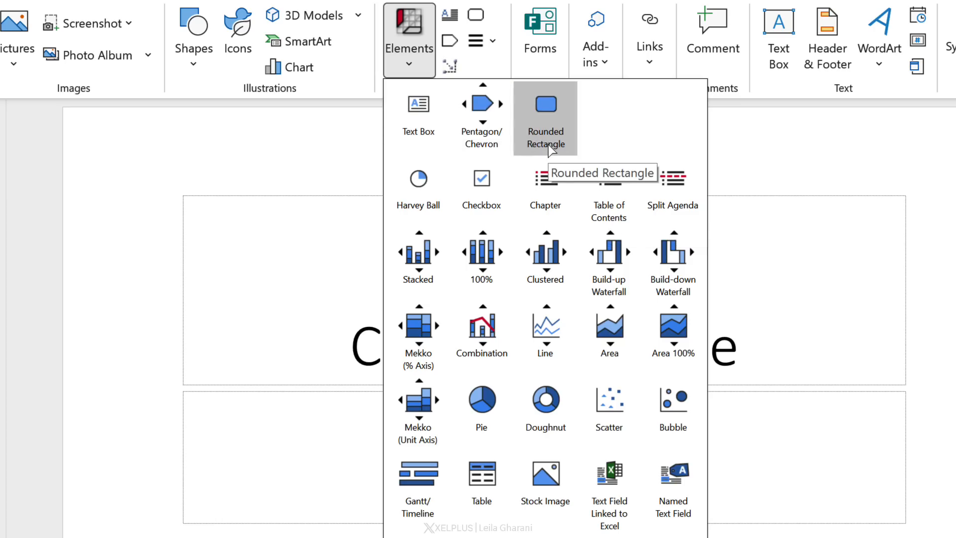
left_click(479, 42)
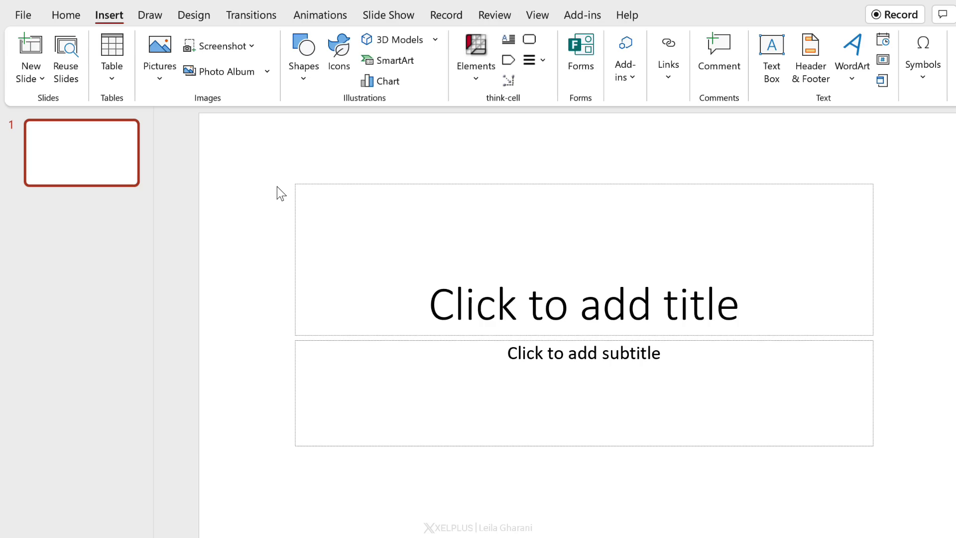
- Delete the title and subtitle placeholders and place a think-cell stacked column chart on the blank slide
left_click_drag(267, 161, 894, 476)
key("Delete")
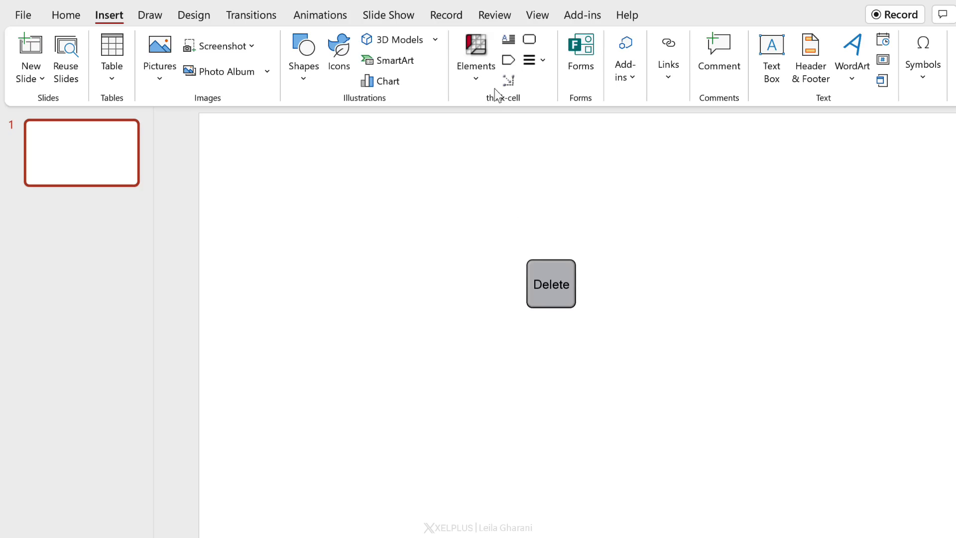
left_click(476, 72)
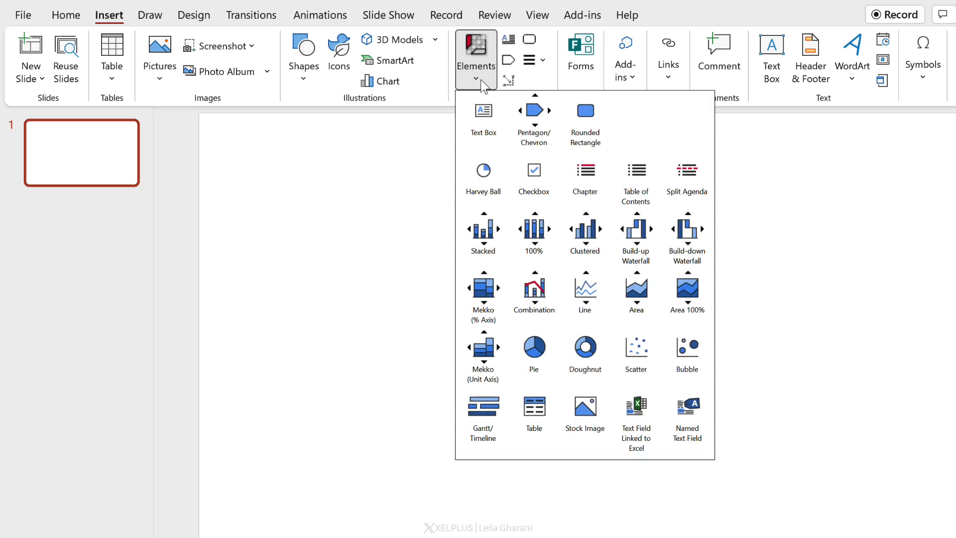
left_click(486, 234)
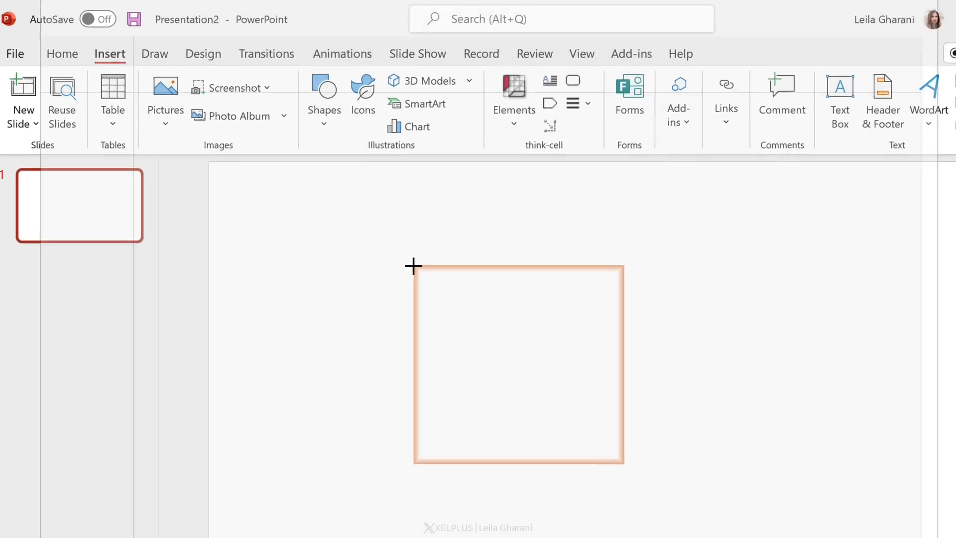
left_click(387, 207)
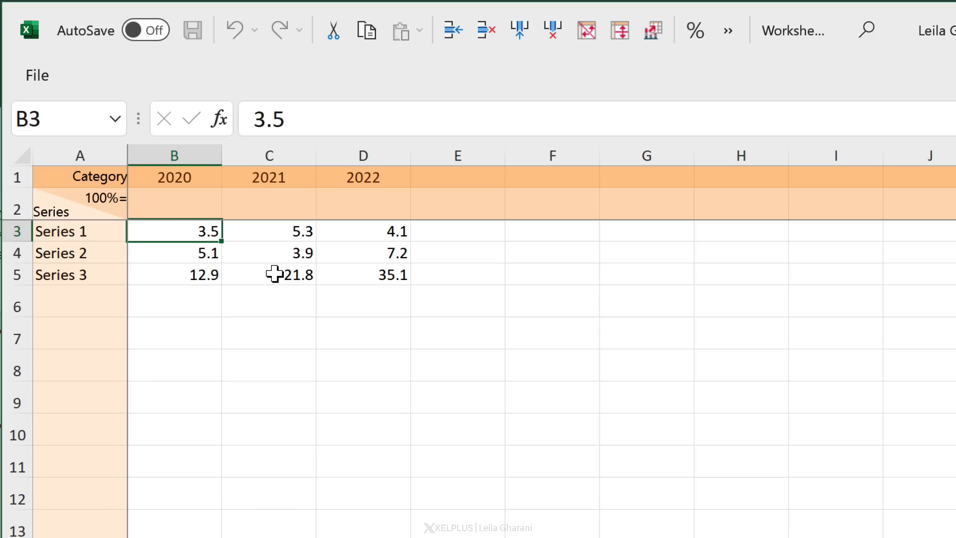
- Enter the formula =C3-2 for Series 1 in 2020 (cell B3) of the chart's datasheet
type("=")
left_click(273, 232)
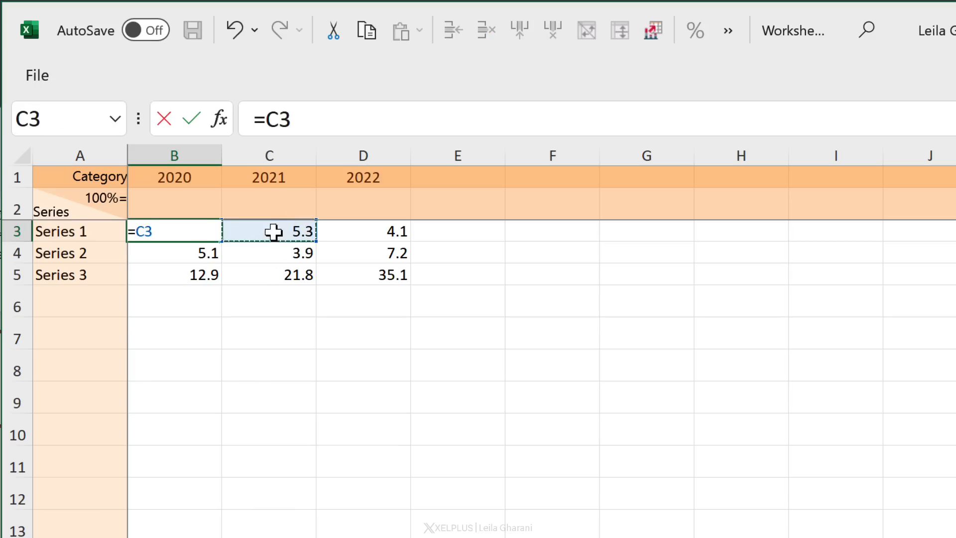
type("-2")
key("Return")
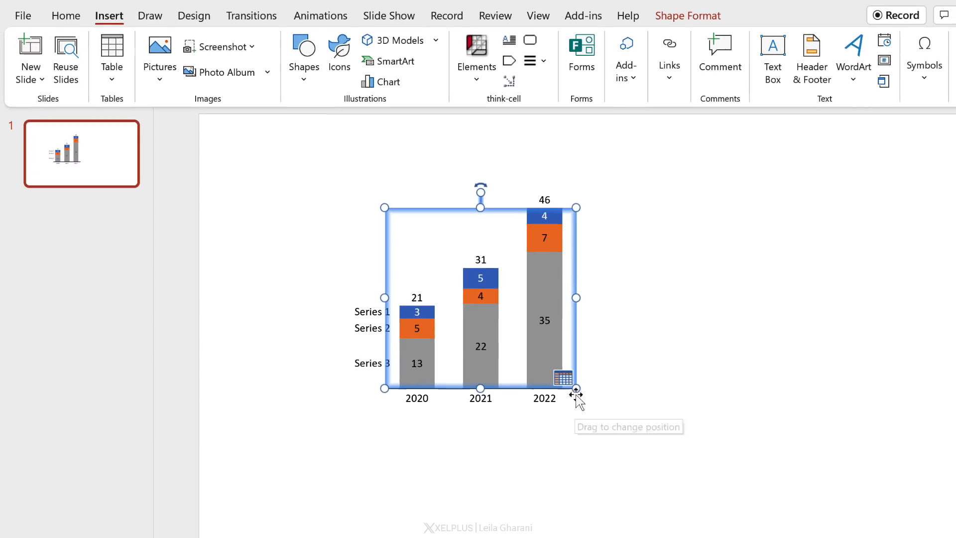
- Enlarge the stacked column chart by pulling its lower-right corner outward, mainly in width
left_click_drag(576, 389, 702, 422)
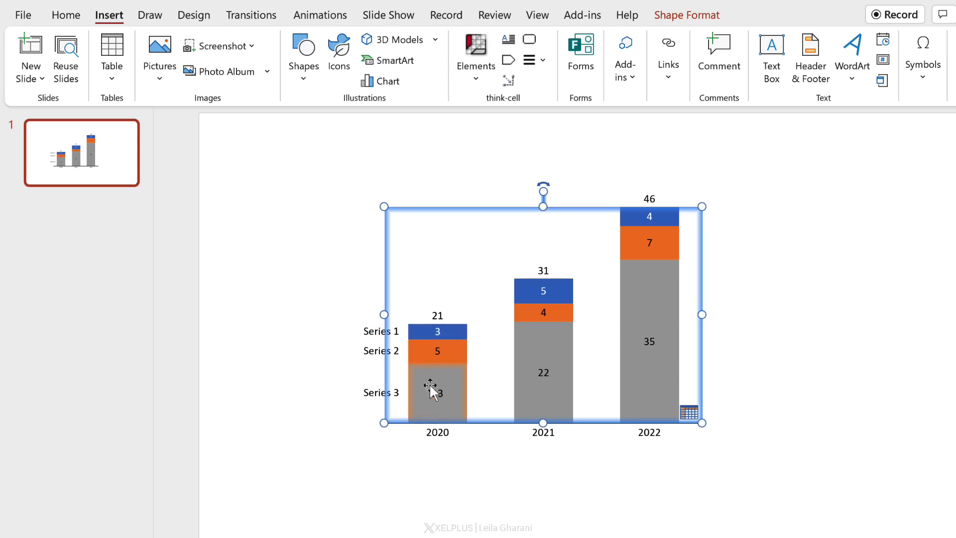
left_click(382, 479)
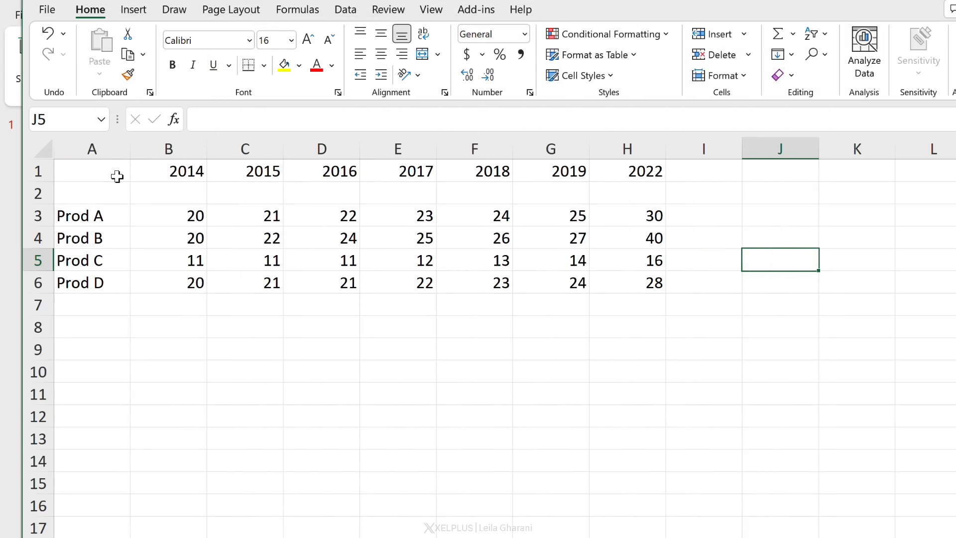
- Copy the product data A1:H6 from the Excel workbook, paste it into the chart's datasheet at A1, and close the datasheet
left_click_drag(117, 177, 623, 281)
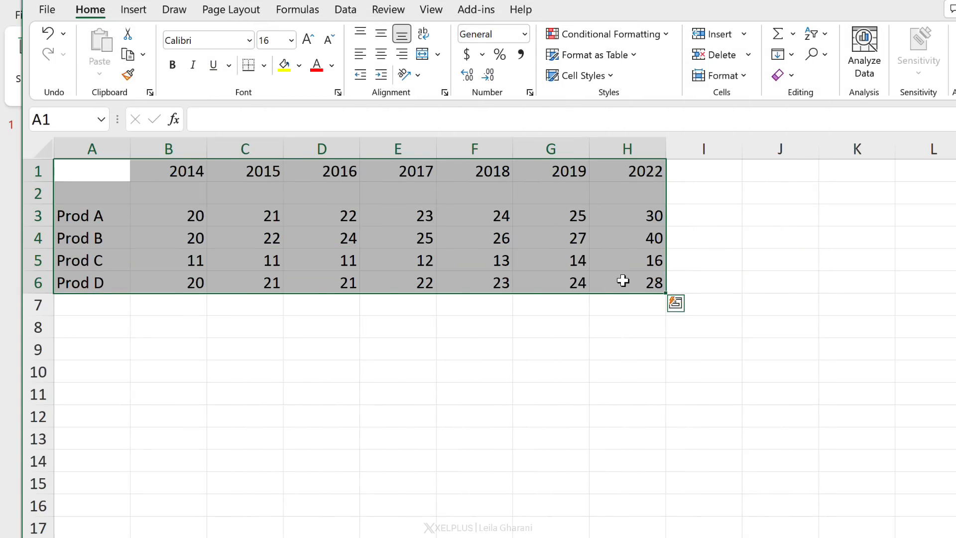
key("ctrl+c")
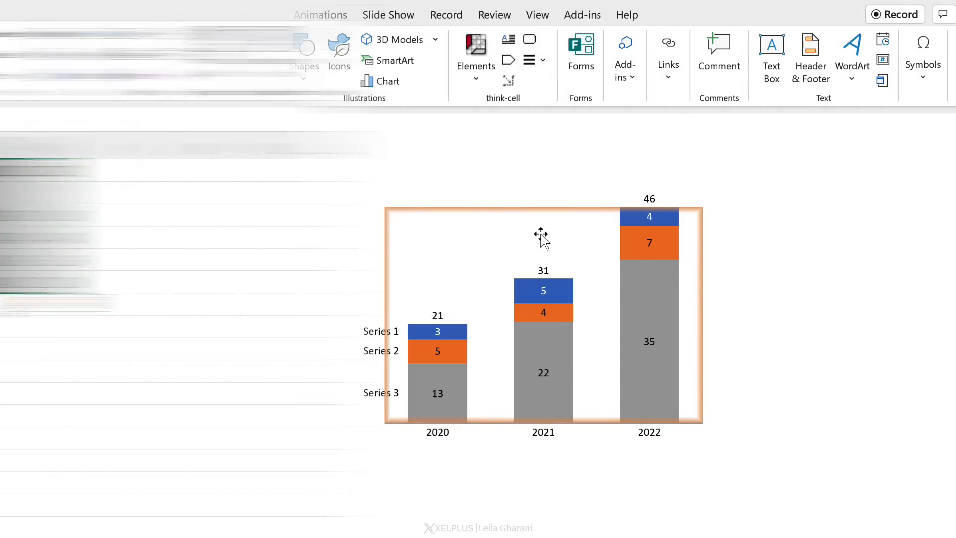
left_click(541, 235)
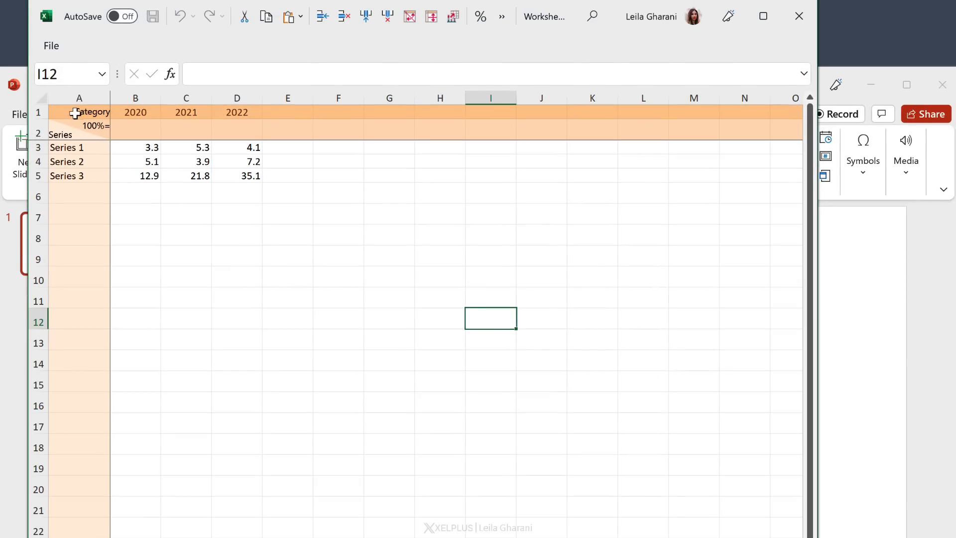
left_click(75, 113)
key("ctrl+v")
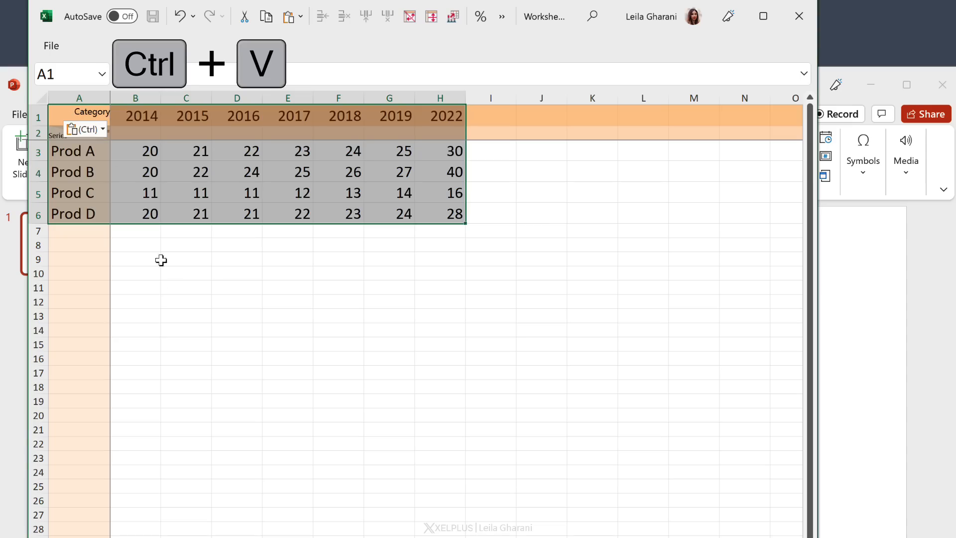
left_click(489, 291)
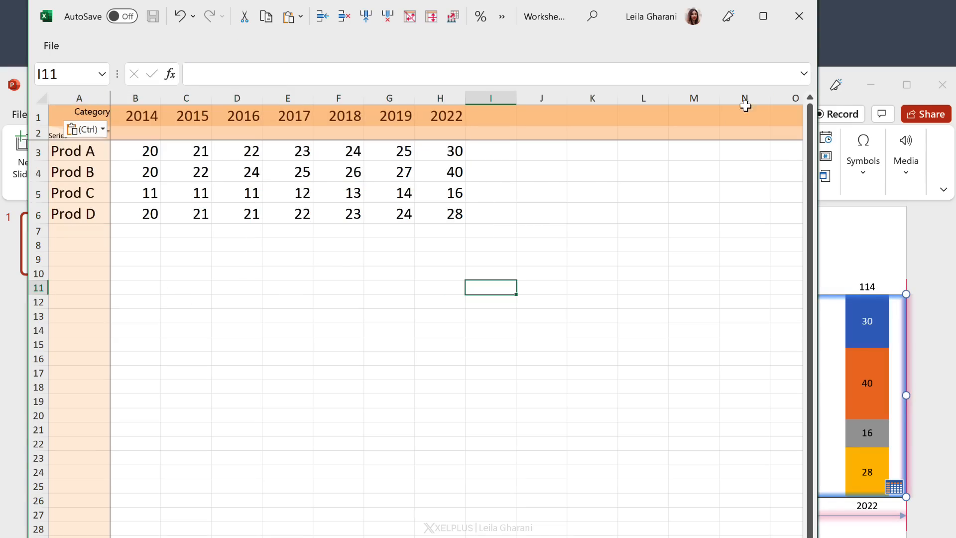
left_click(800, 17)
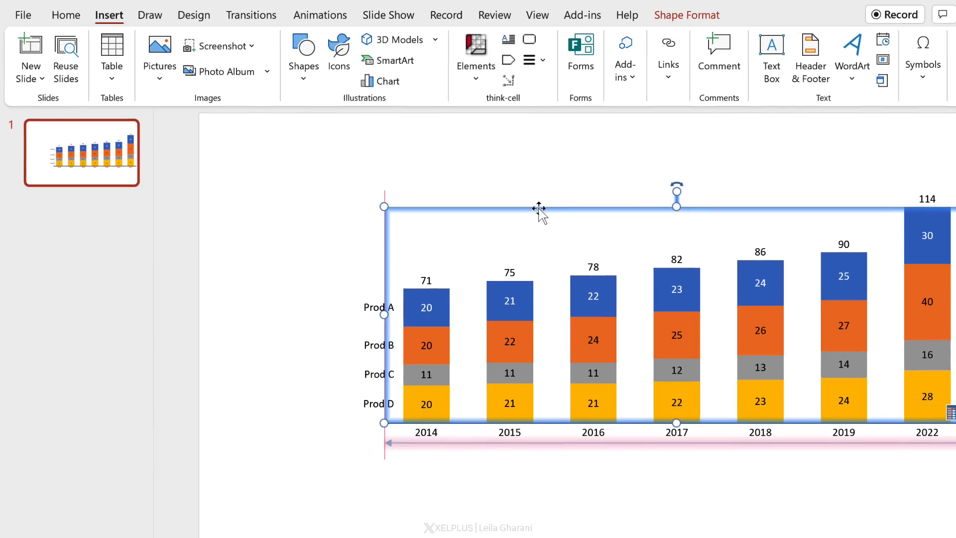
- Move the chart toward the slide's upper-left corner, and make it narrower and taller to suit the slide
left_click_drag(528, 233, 405, 197)
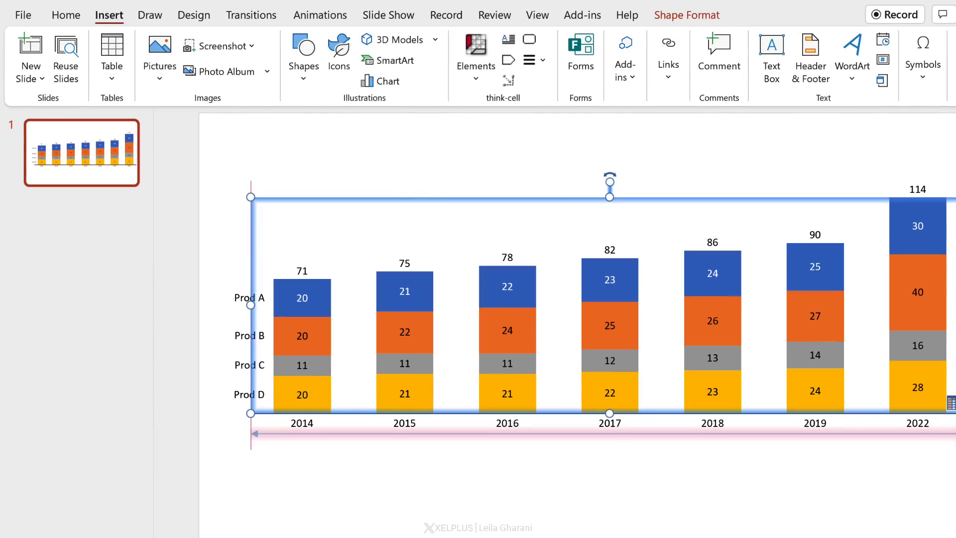
left_click_drag(955, 305, 828, 305)
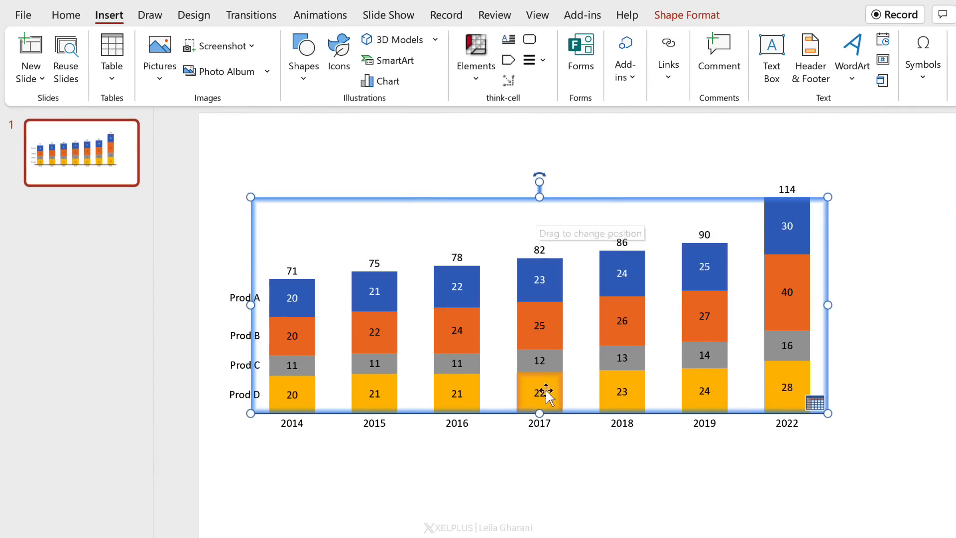
left_click_drag(539, 414, 542, 493)
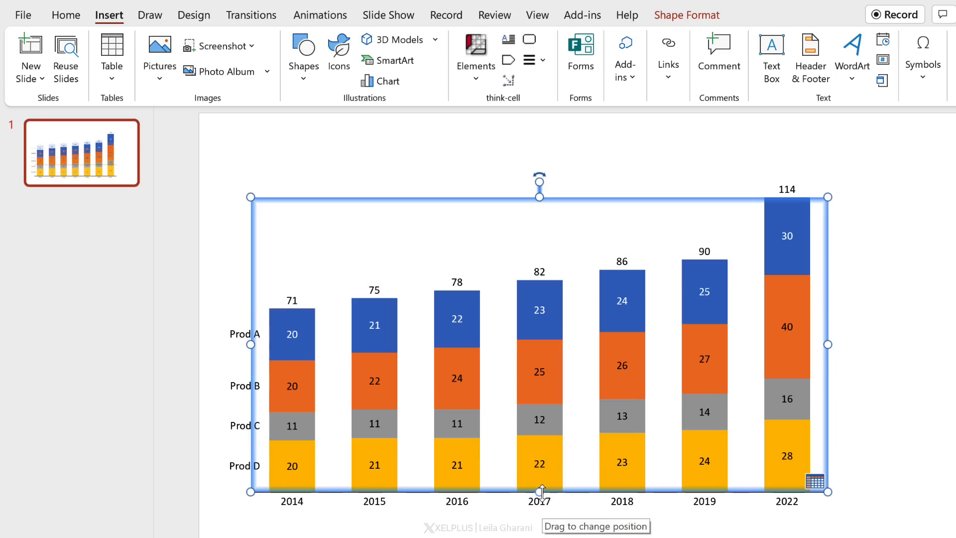
left_click(839, 342)
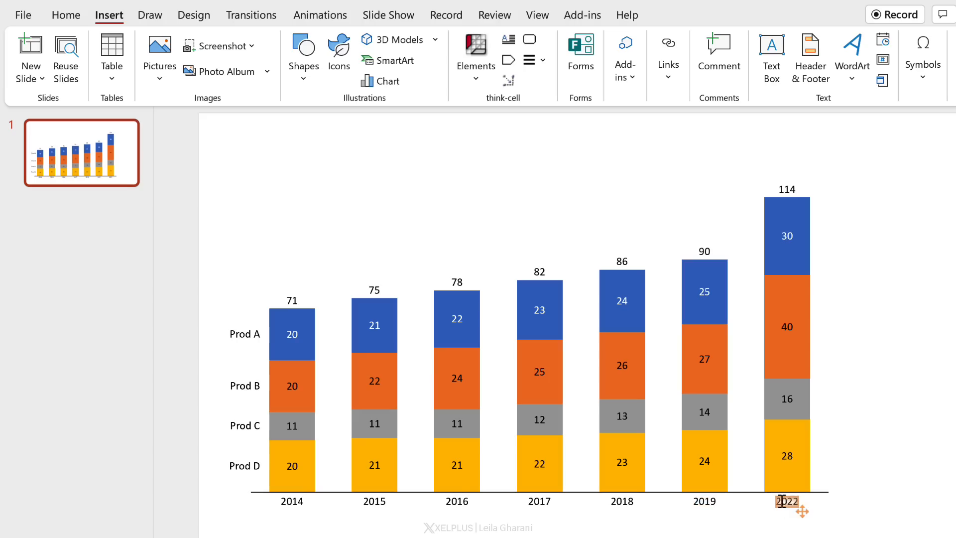
- Widen the gap between the 2019 and 2022 columns by one category width and add an axis break there
left_click(749, 492)
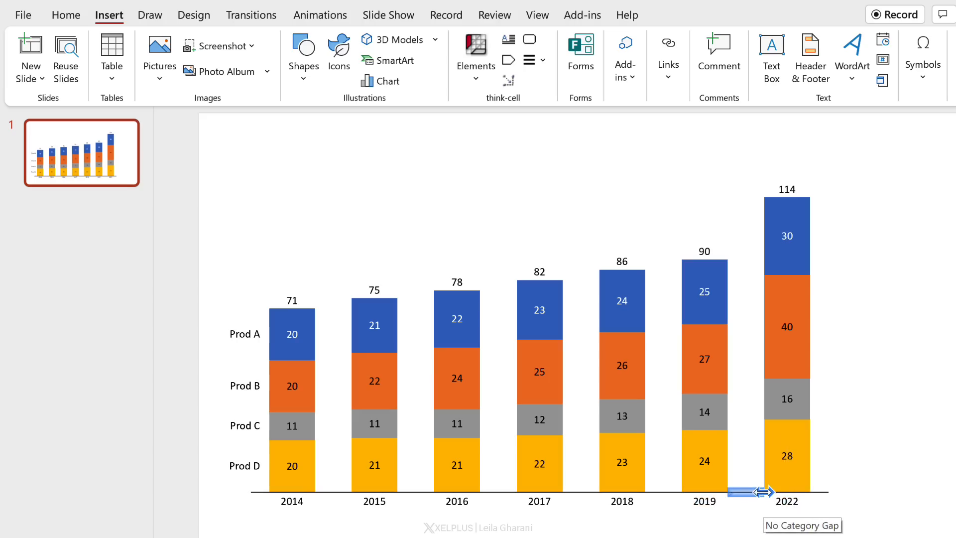
left_click_drag(796, 492, 827, 493)
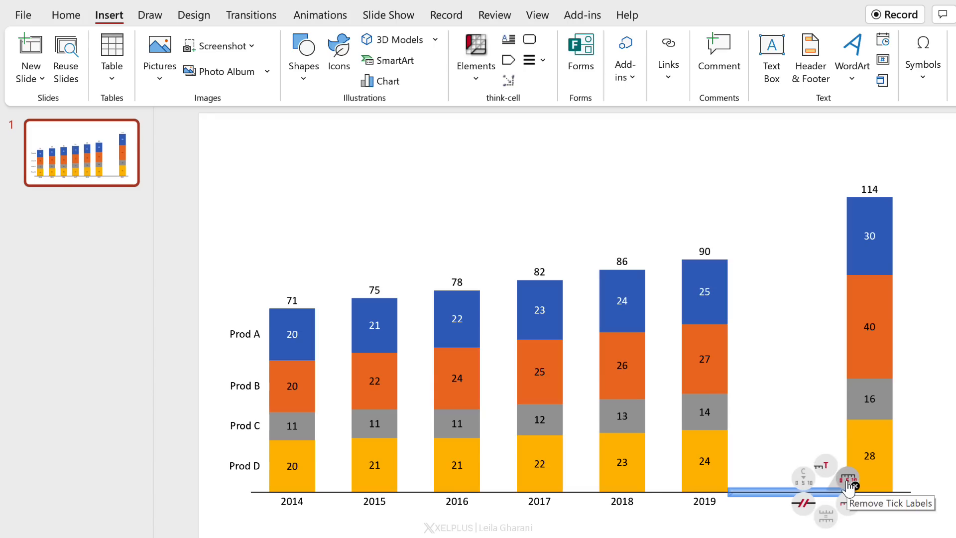
left_click(803, 504)
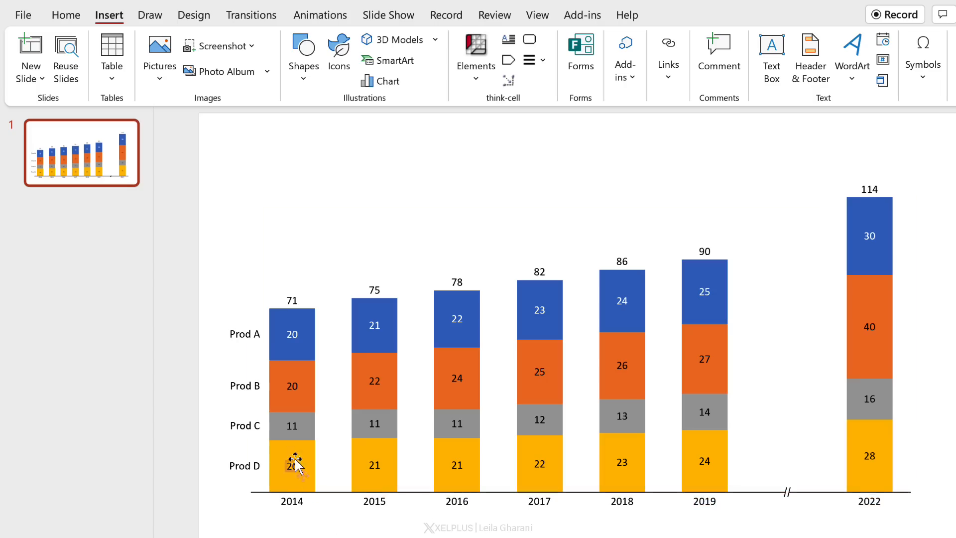
- Fill all Prod D segments from 2014 to 2022 with Smoke 90%
left_click(293, 487)
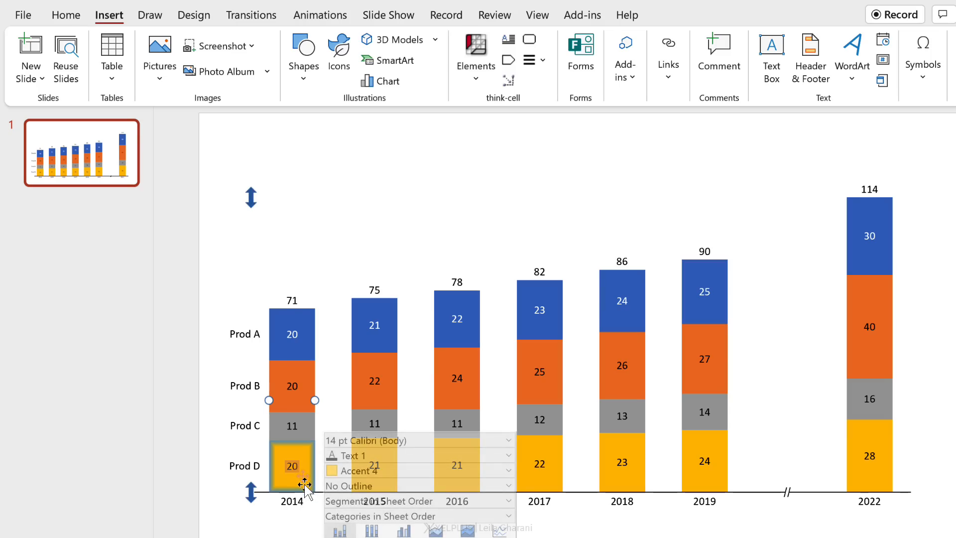
key("shift")
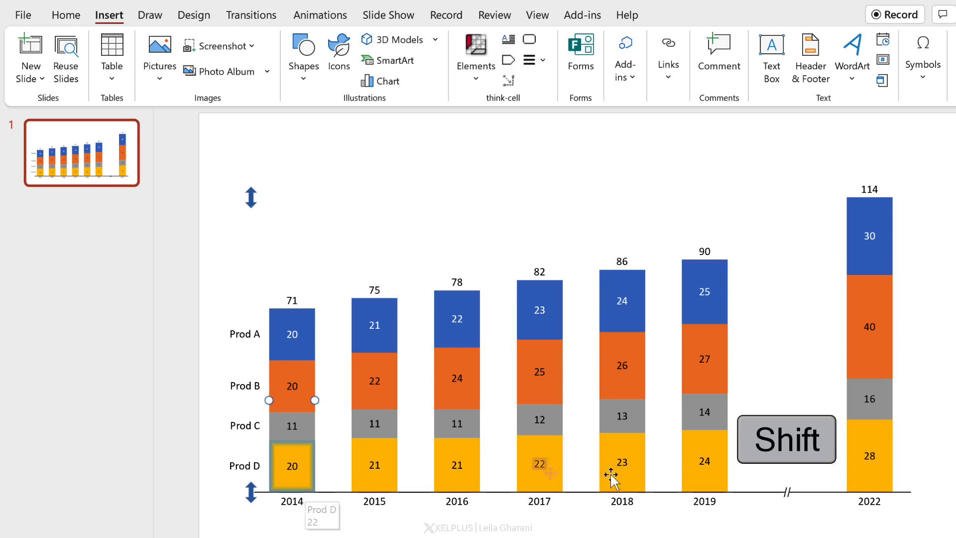
left_click(855, 479, "shift")
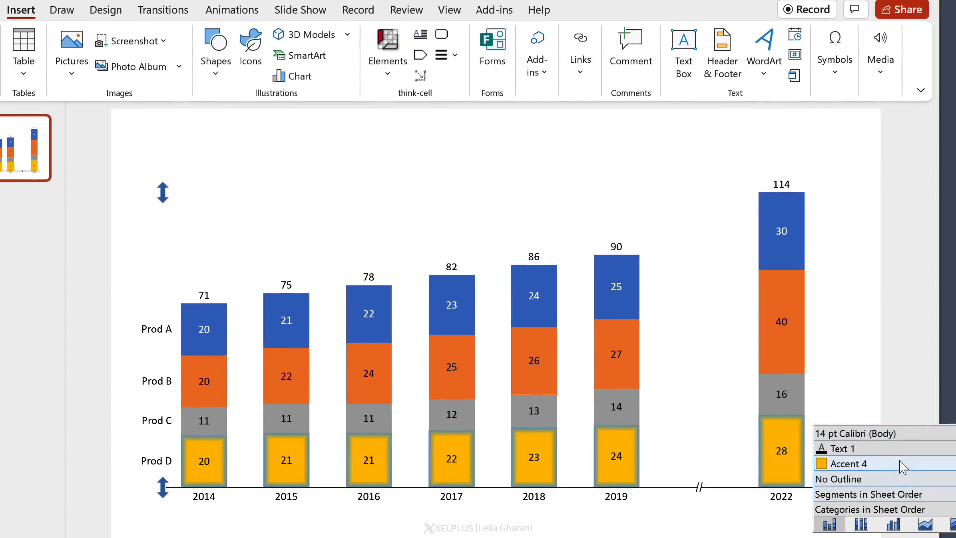
left_click(937, 468)
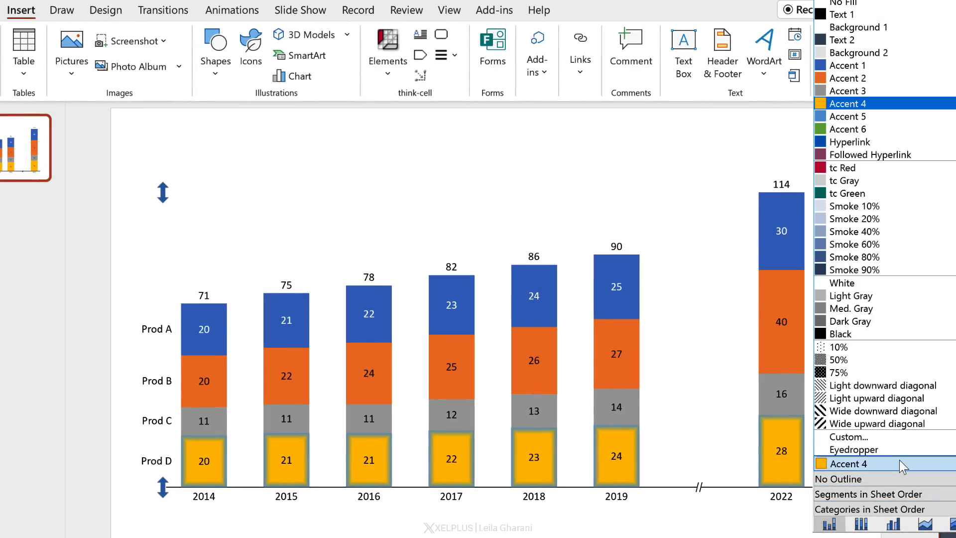
left_click(894, 270)
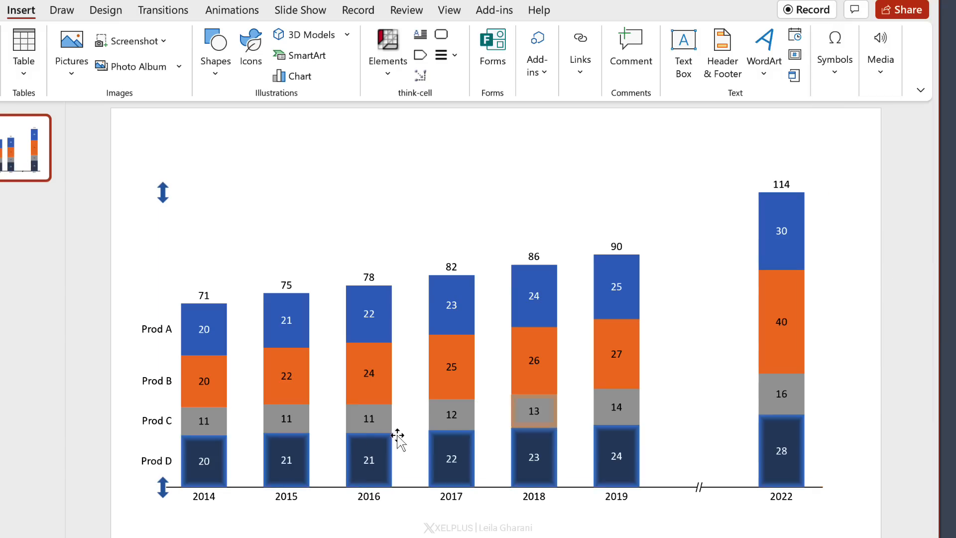
- Change the fill of every Prod C segment from 2014 to 2022 to Smoke 60%
left_click(219, 425)
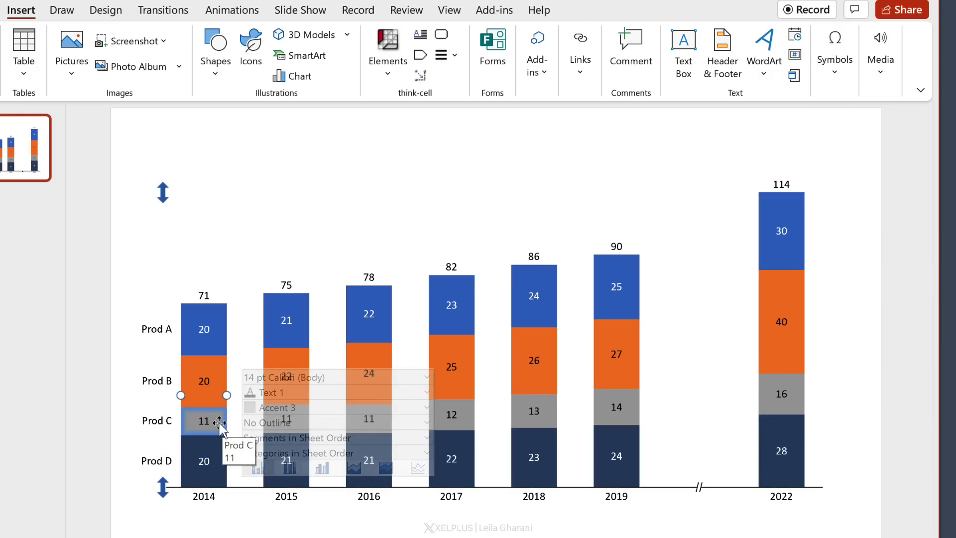
left_click(802, 408, "shift")
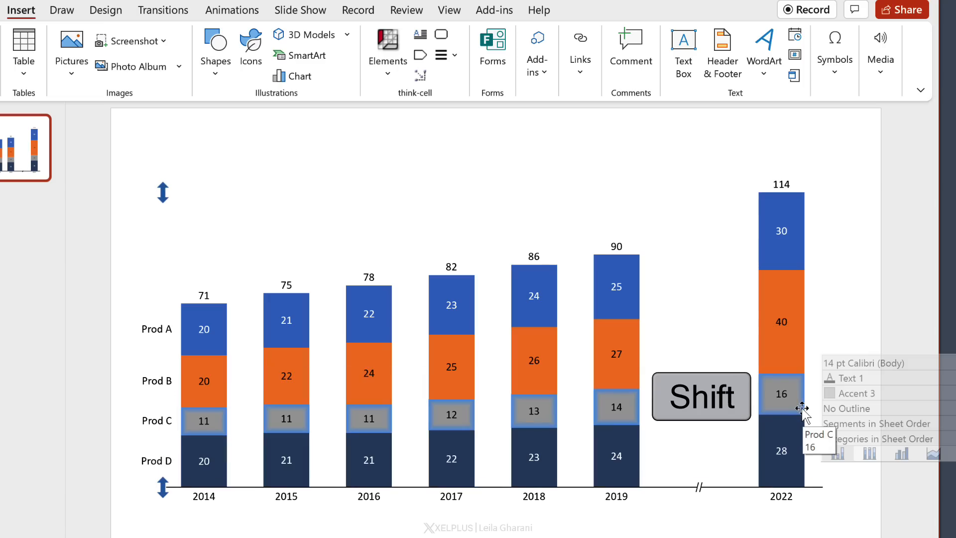
left_click(891, 394)
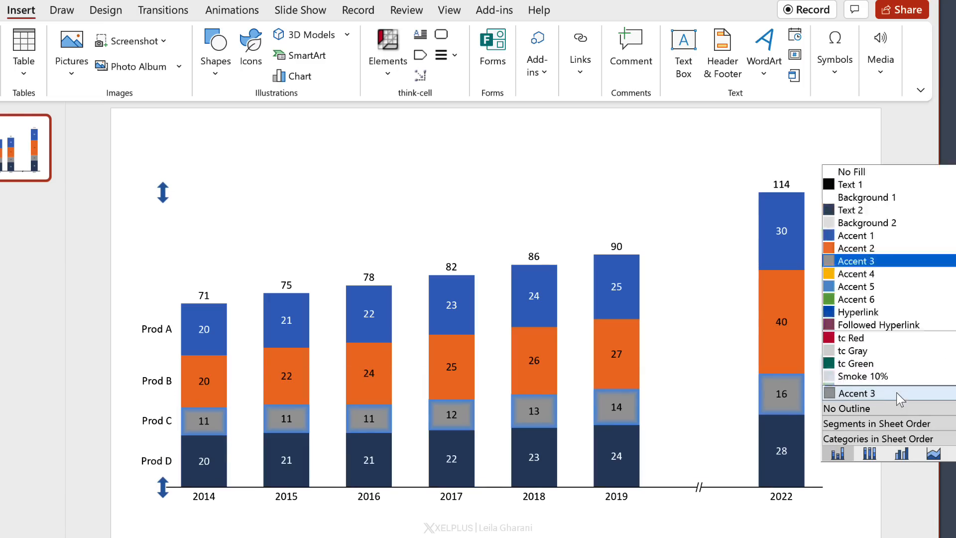
left_click(893, 174)
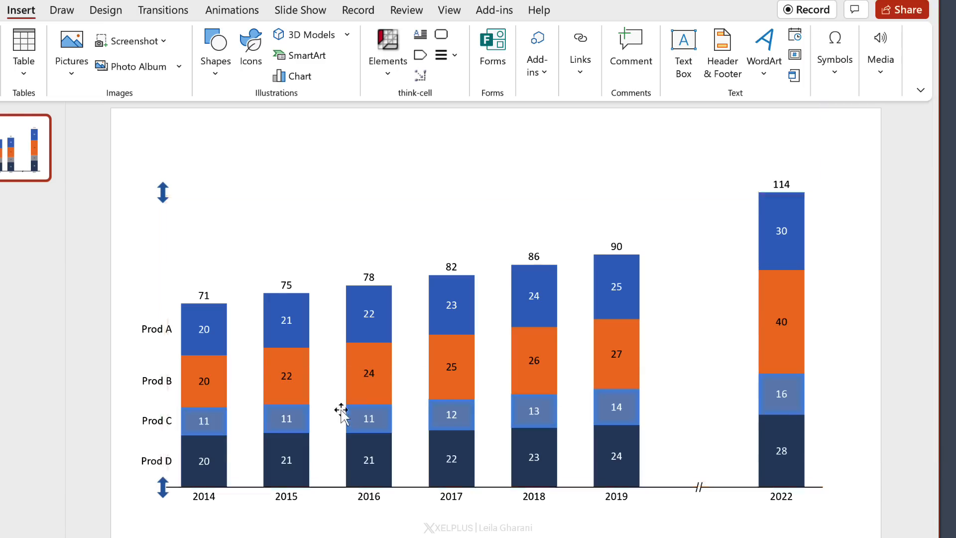
- Change the fill of every Prod B segment from 2014 to 2022 to Accent 4
left_click(213, 397)
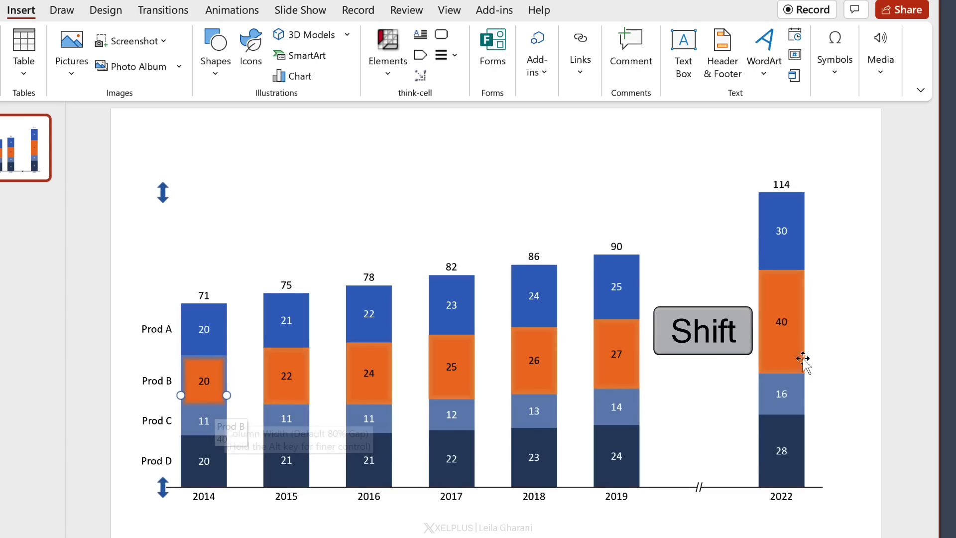
left_click(794, 363, "shift")
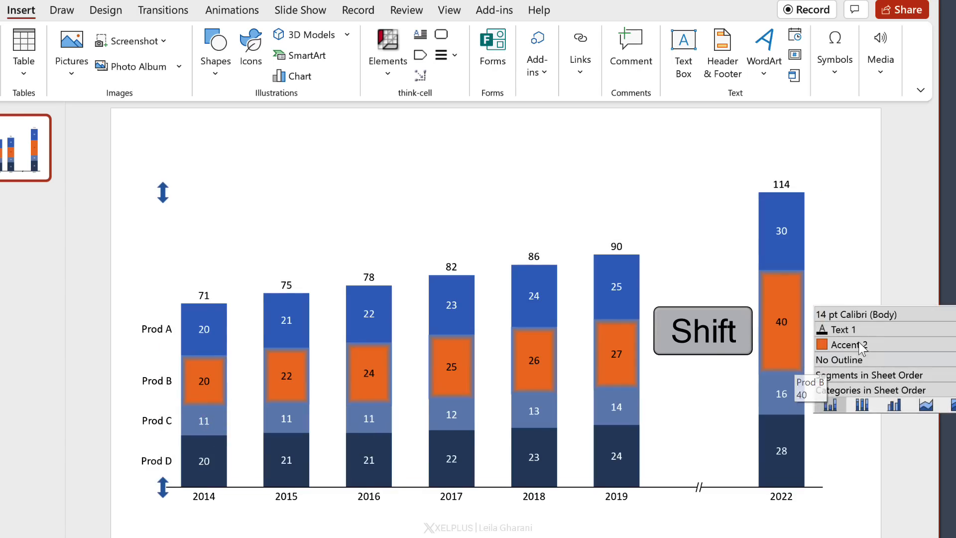
left_click(885, 348)
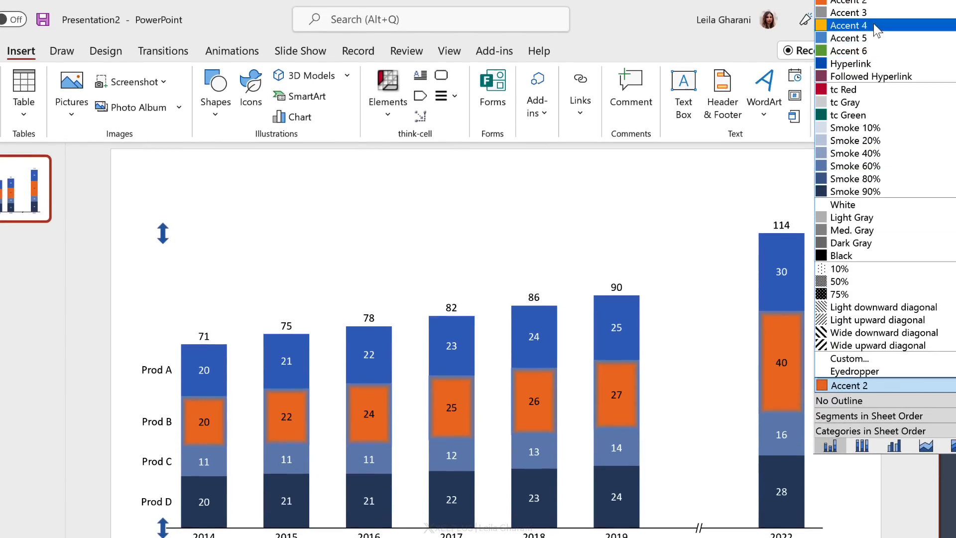
left_click(866, 25)
- Fill all Prod A segments from 2014 to 2022 with Smoke 40%, then deselect the chart
left_click(219, 388)
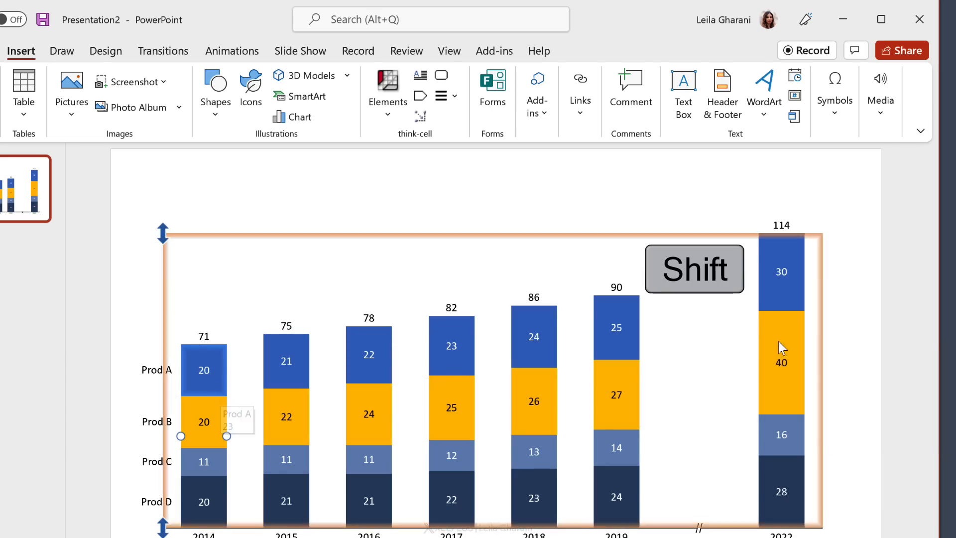
left_click(801, 299, "shift")
left_click(883, 282)
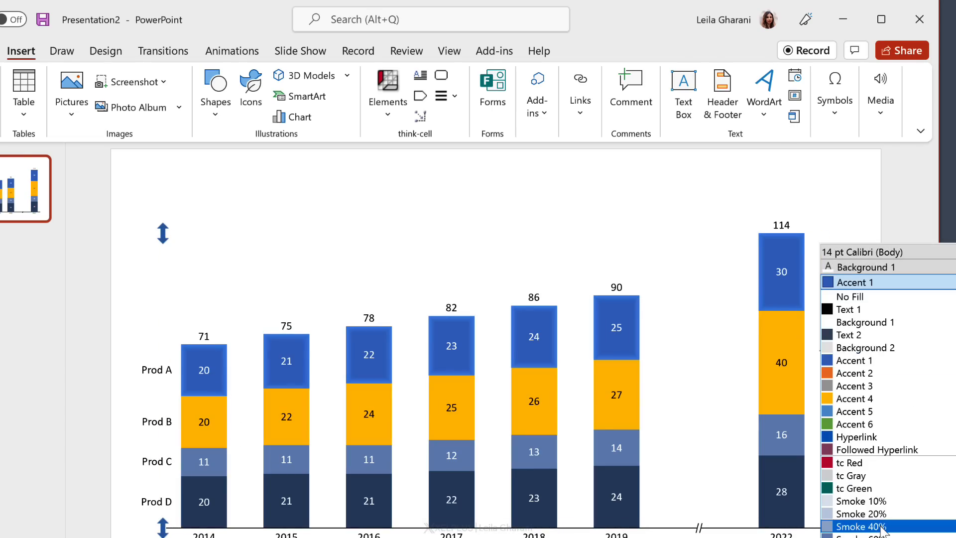
left_click(862, 527)
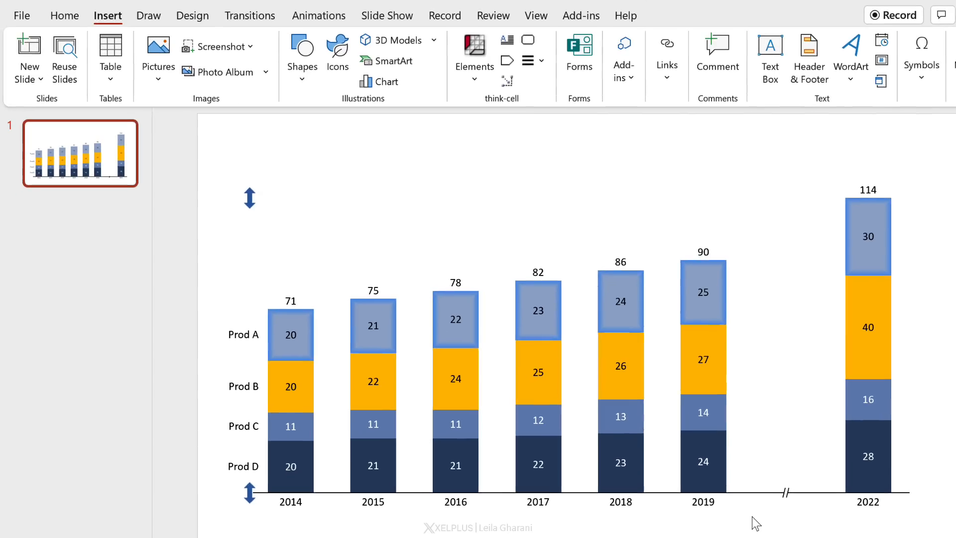
left_click(754, 517)
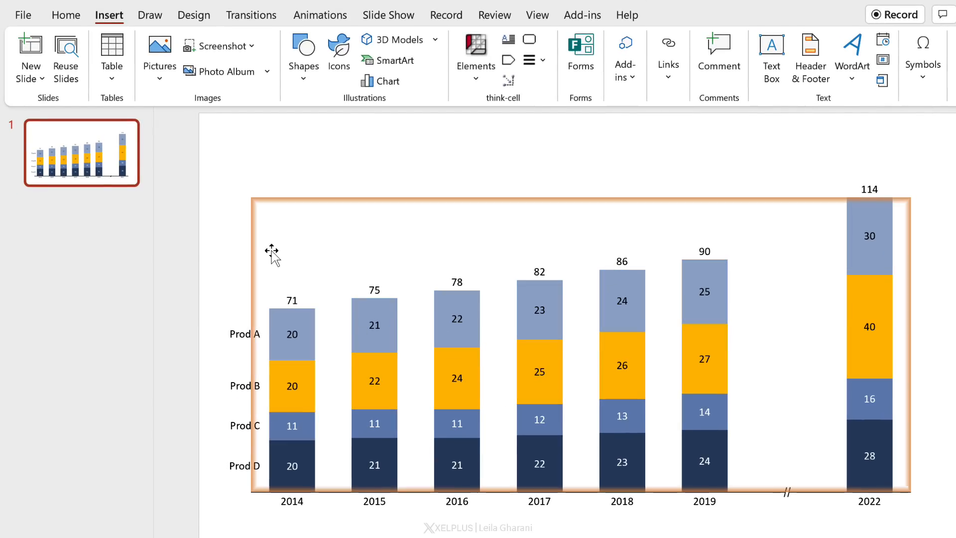
- Add a value axis to the chart and narrow the chart from its 2022 side, leaving room for the series labels
right_click(282, 227)
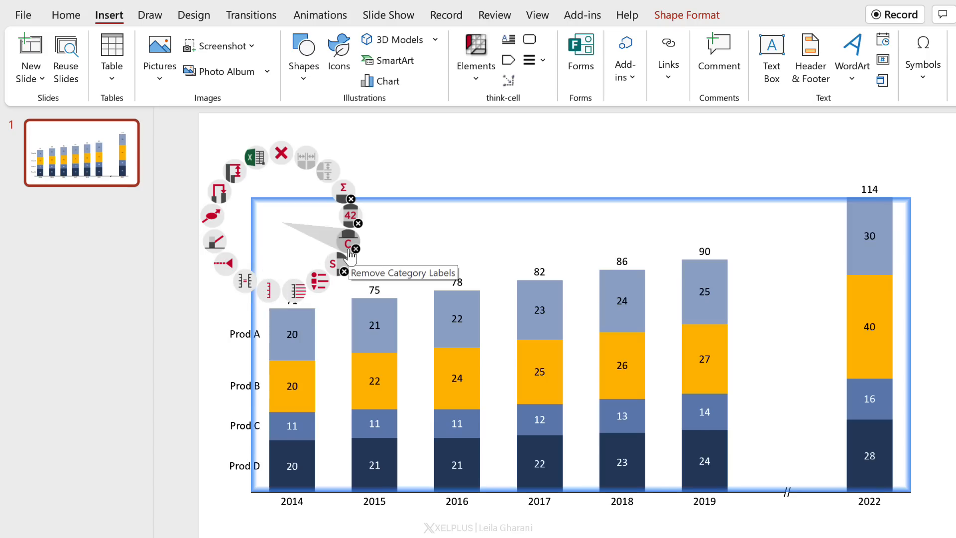
left_click(270, 294)
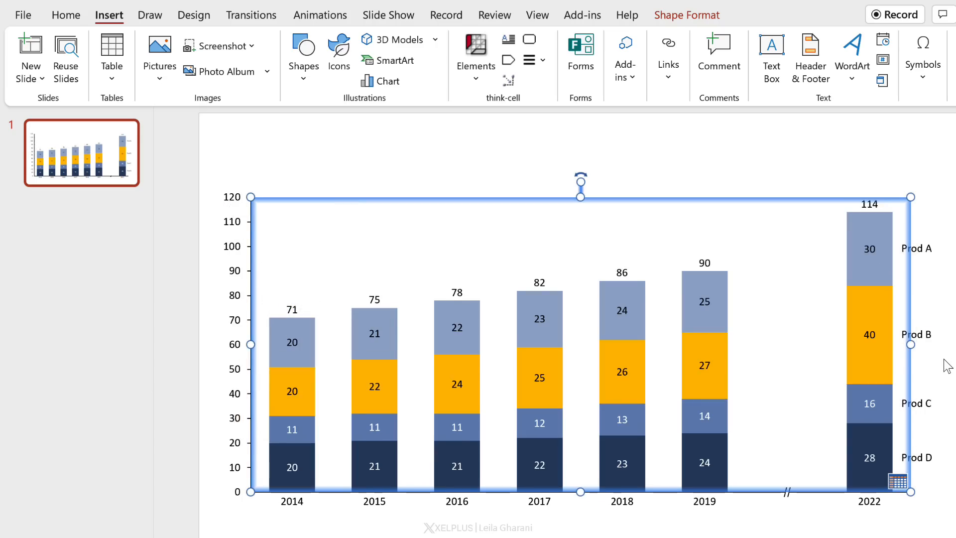
left_click_drag(911, 345, 847, 348)
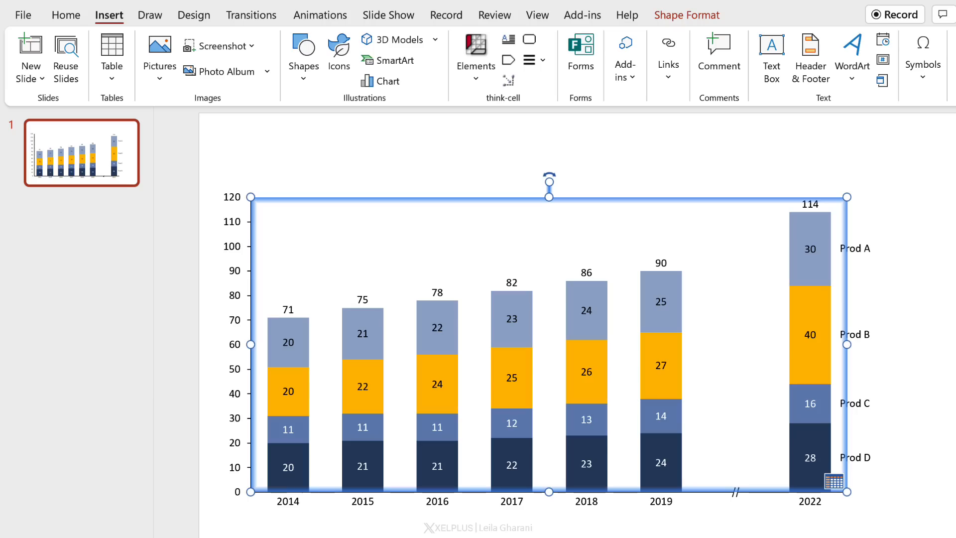
- Add a value axis title reading "Product Sales 2014 to 2022 [in $m, % of total]" and place it above the chart, starting near the axis
left_click(253, 245)
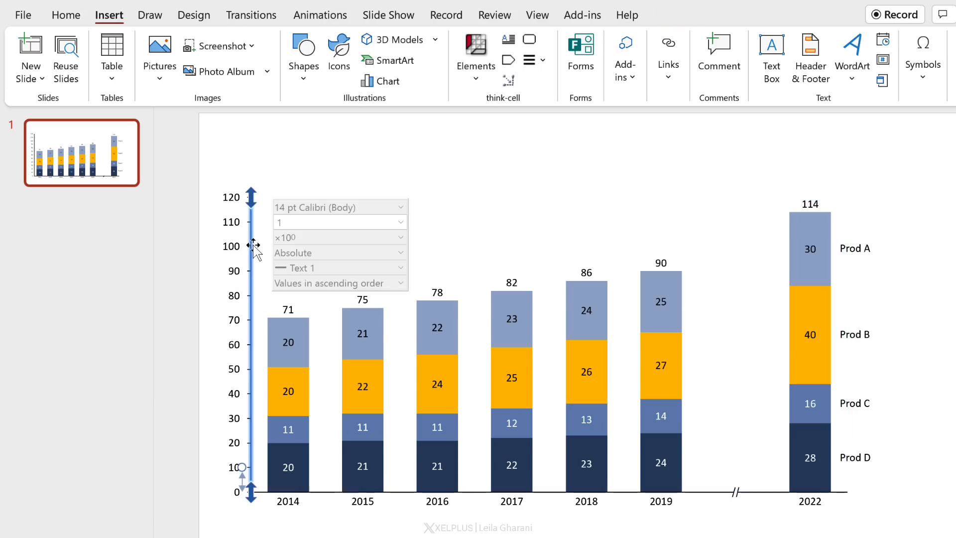
right_click(254, 249)
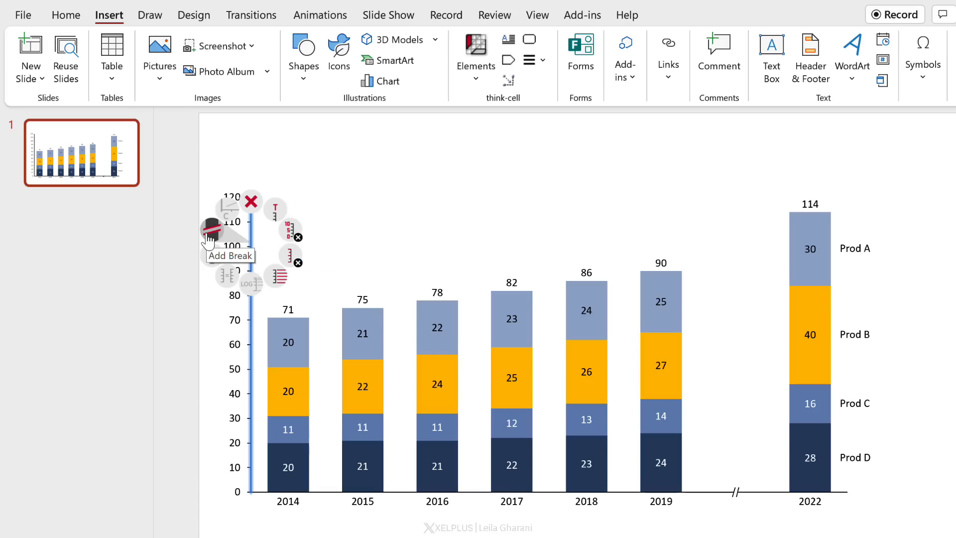
left_click(275, 213)
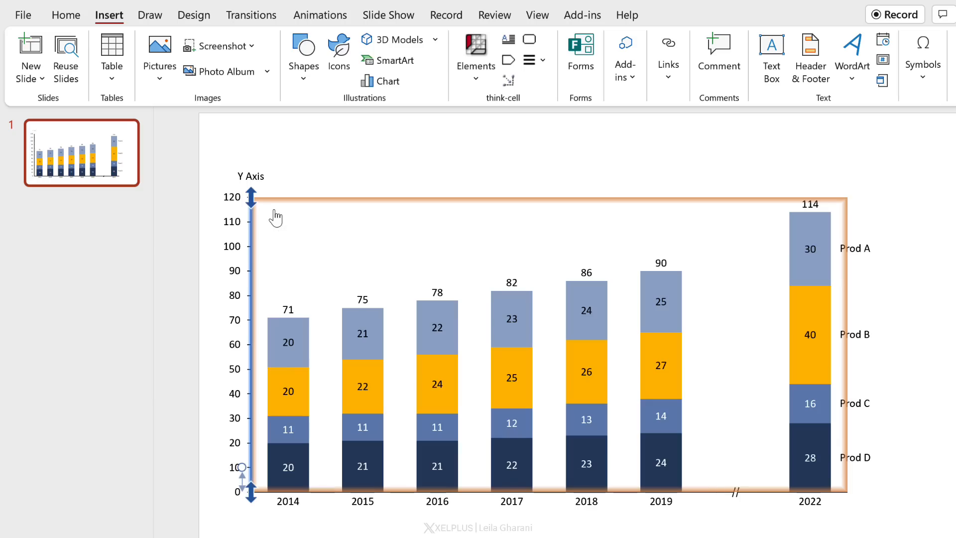
left_click(249, 179)
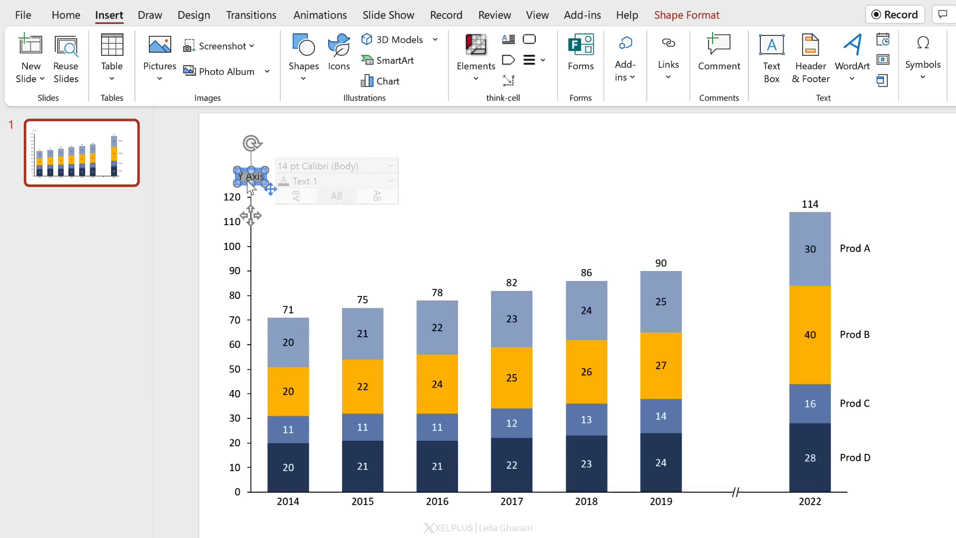
type("Product Sales 2014 to 2022 [in $m, % of total]")
left_click_drag(235, 159, 336, 165)
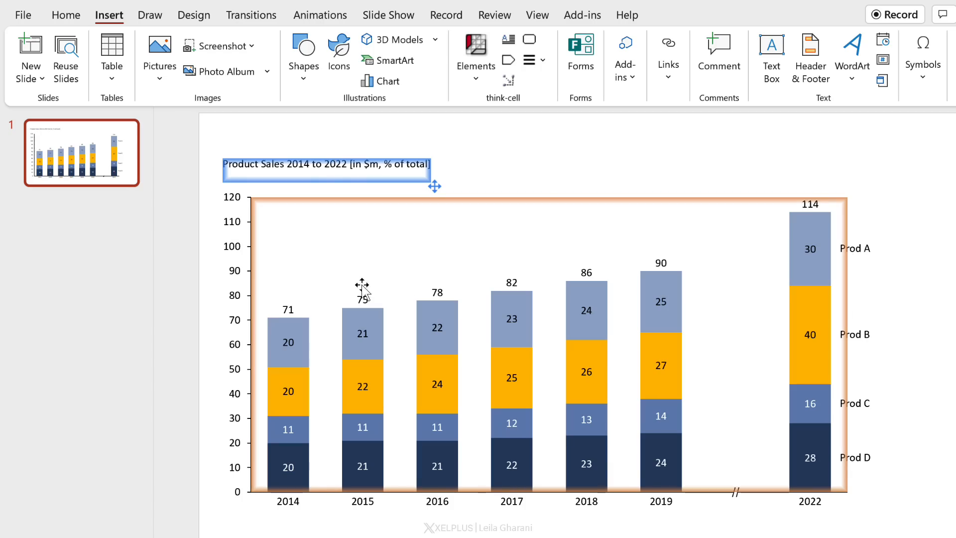
- Add a total difference arrow and extend it to span from the 2014 column to the 2022 column
right_click(303, 222)
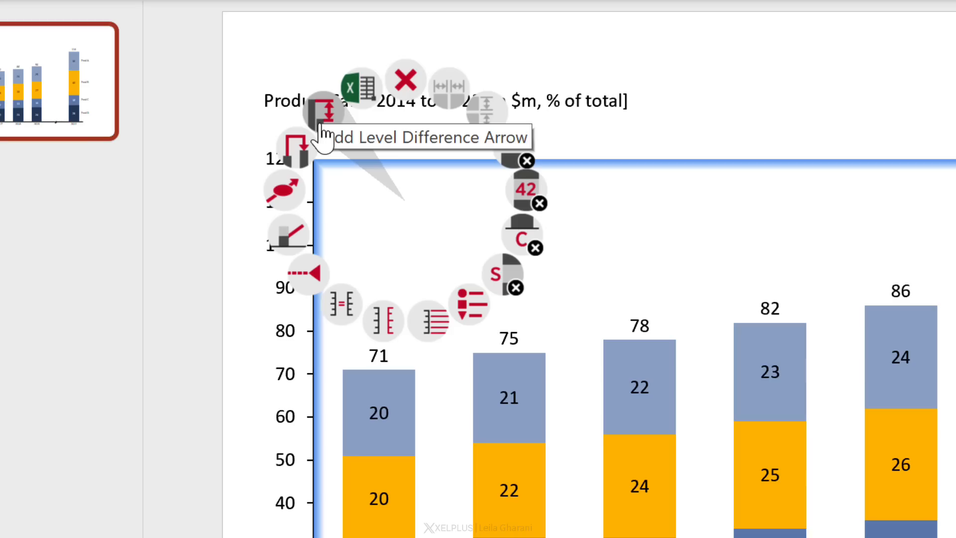
left_click(297, 158)
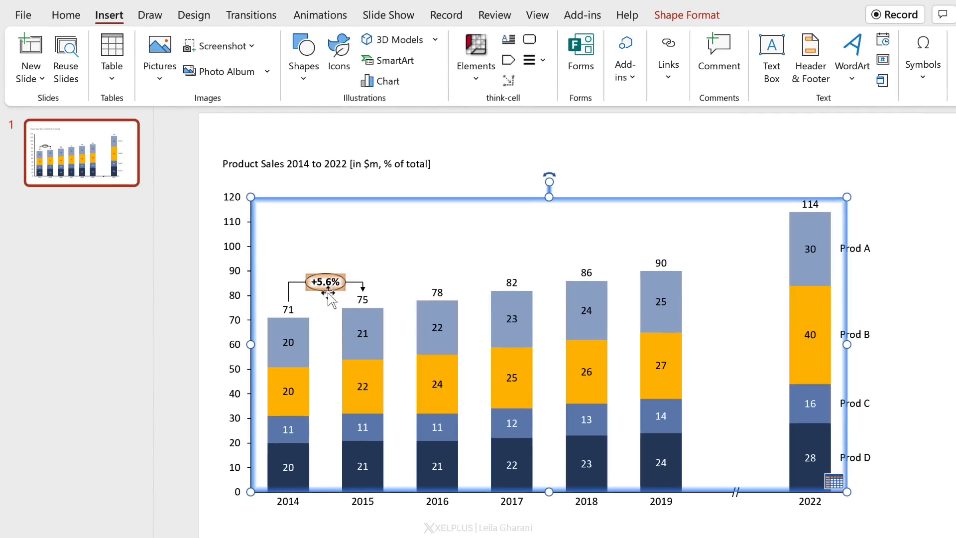
left_click(361, 291)
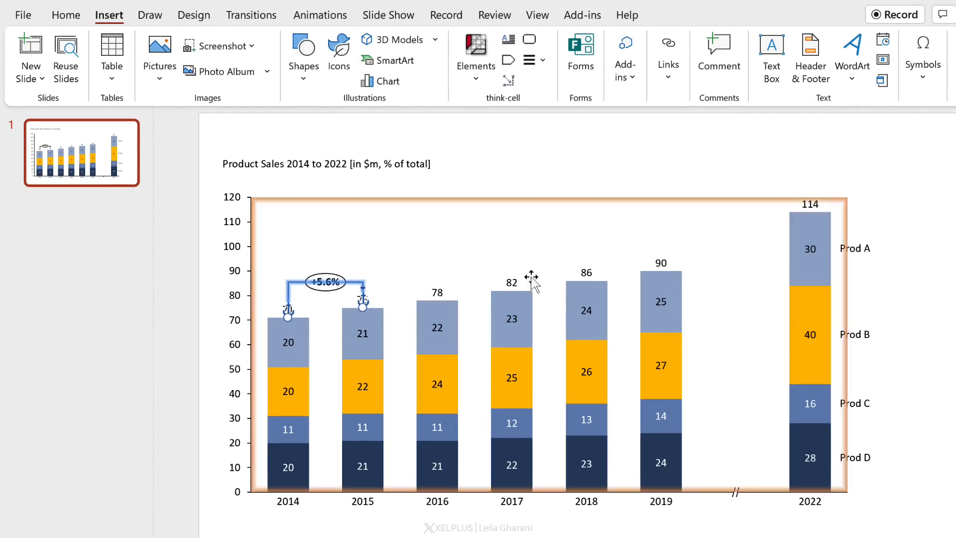
left_click_drag(362, 309, 808, 204)
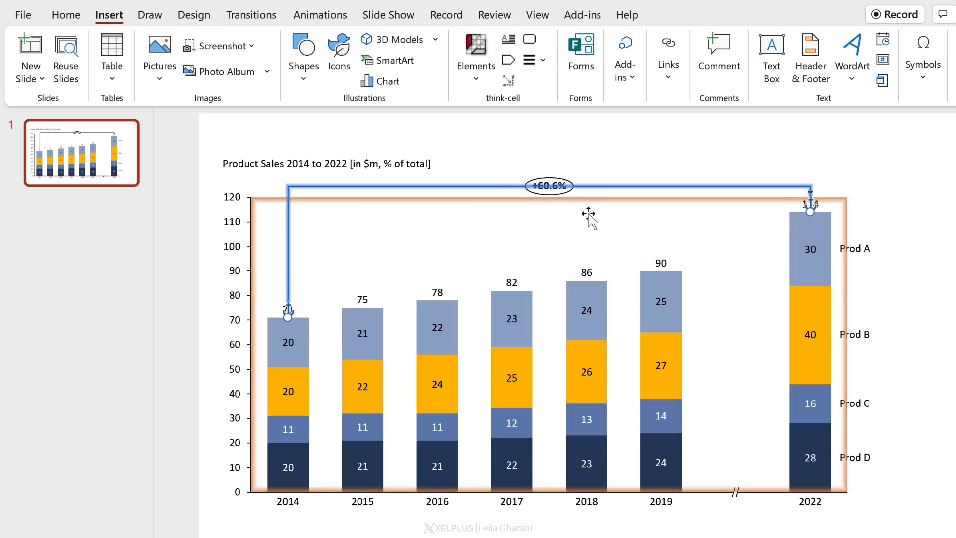
left_click(519, 205)
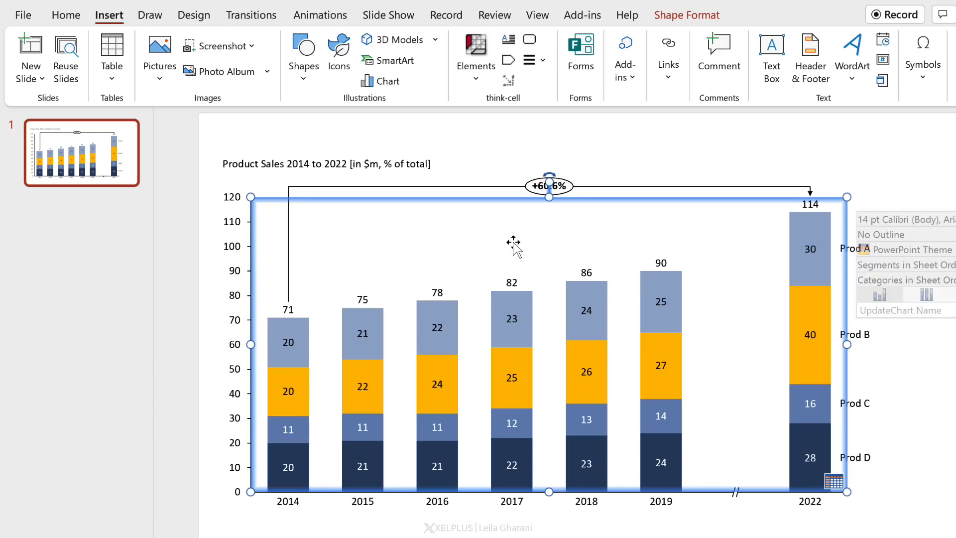
- Delete the total difference arrow between 2014 and 2022
left_click(591, 190)
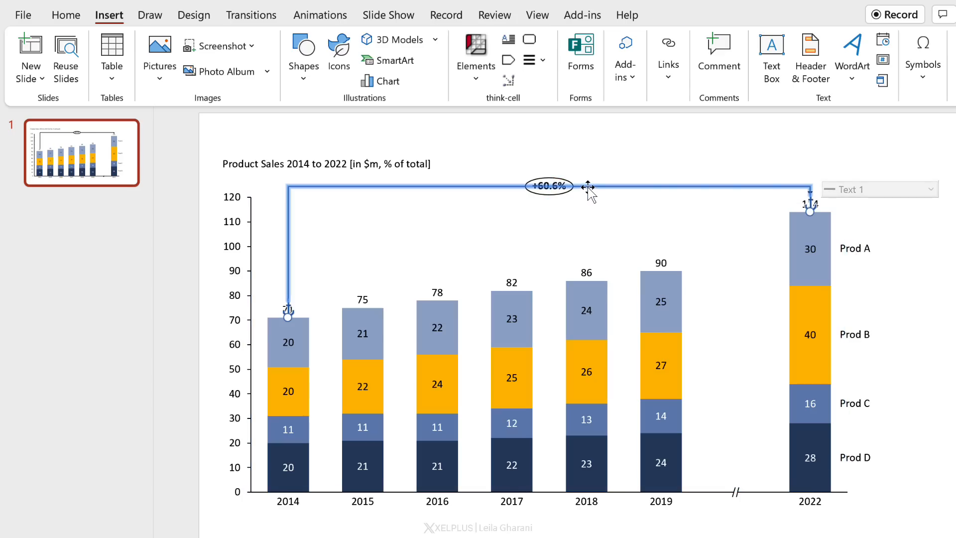
right_click(588, 188)
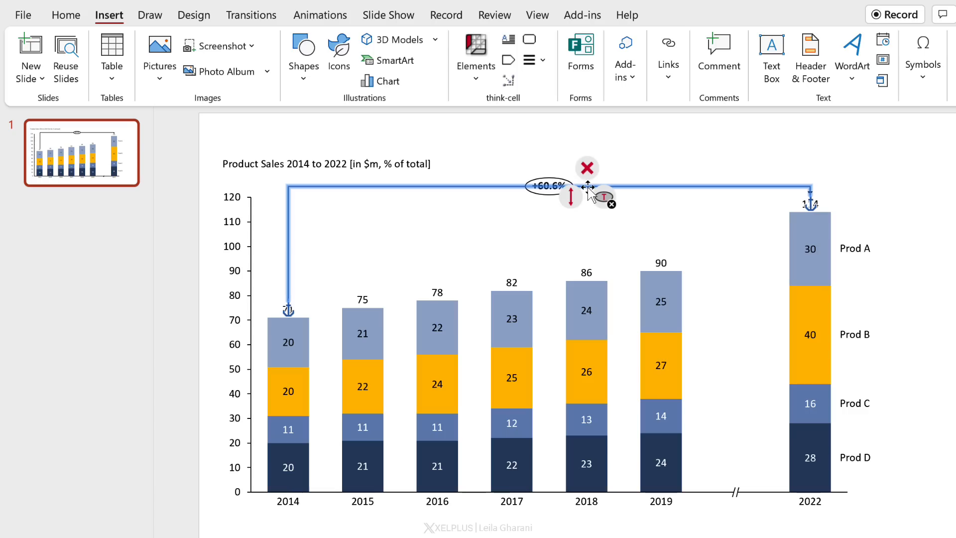
left_click(587, 168)
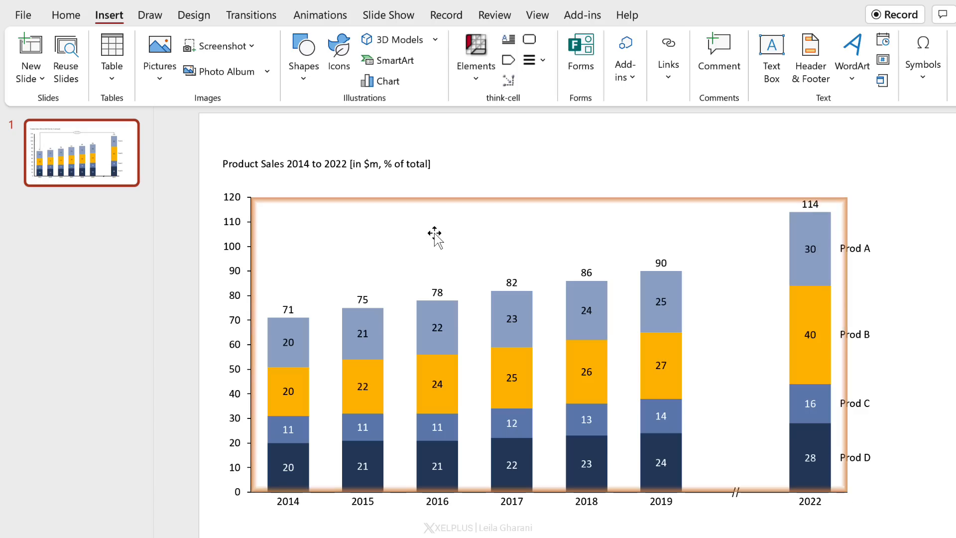
- Add a compound growth arrow starting at the 2014 column and make it end at the 2019 column
right_click(282, 218)
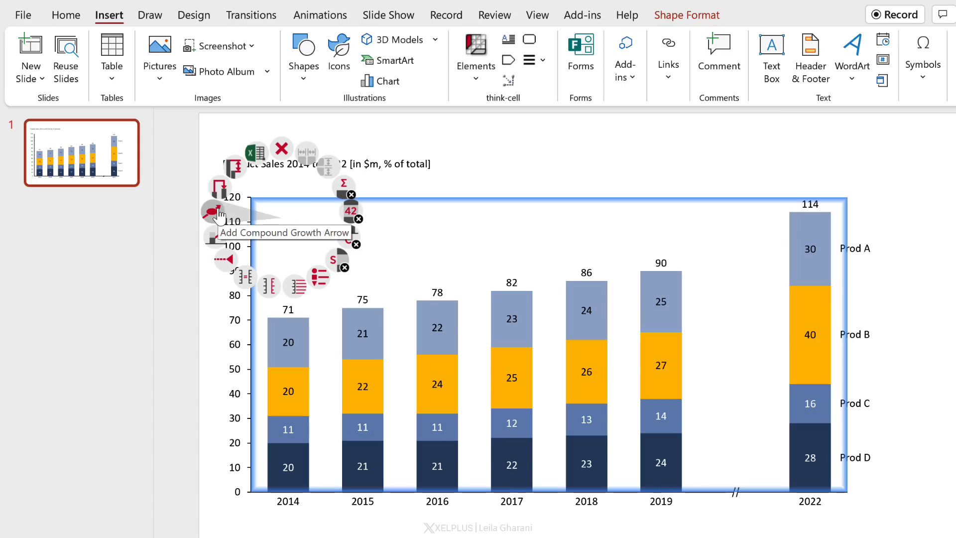
left_click(219, 215)
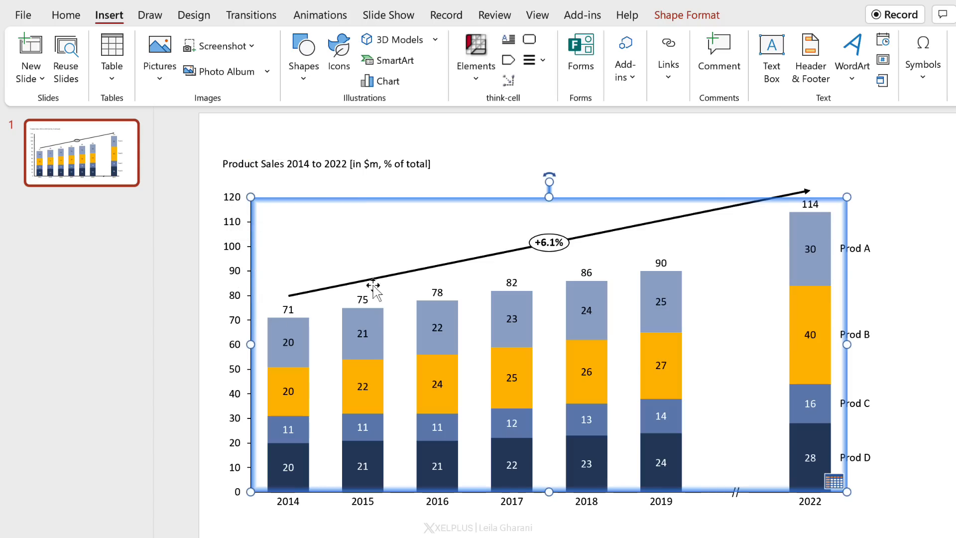
left_click(805, 192)
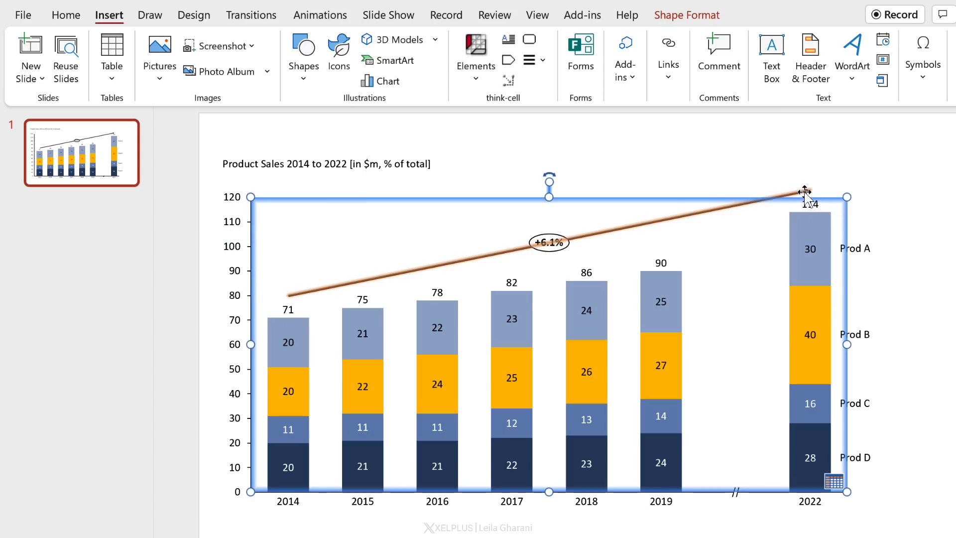
left_click(805, 192)
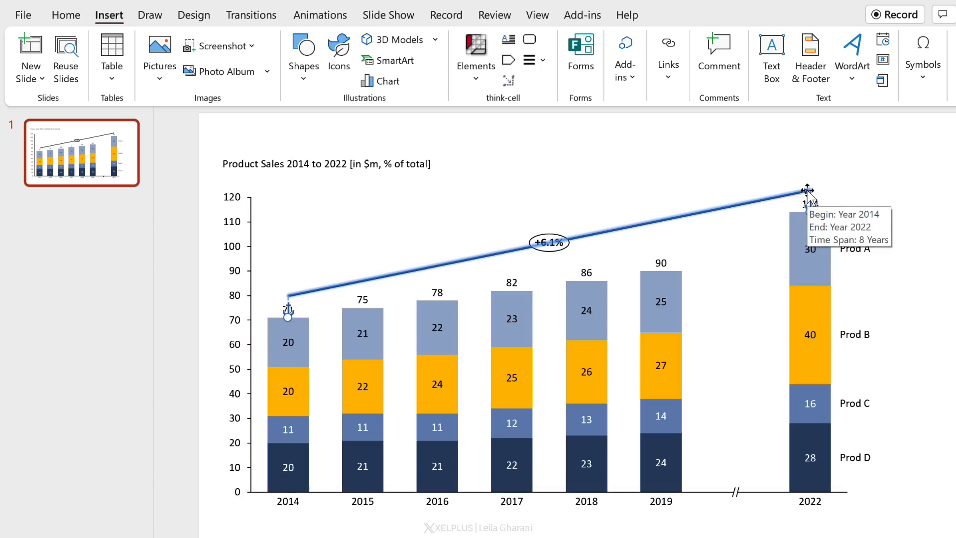
left_click_drag(811, 209, 664, 248)
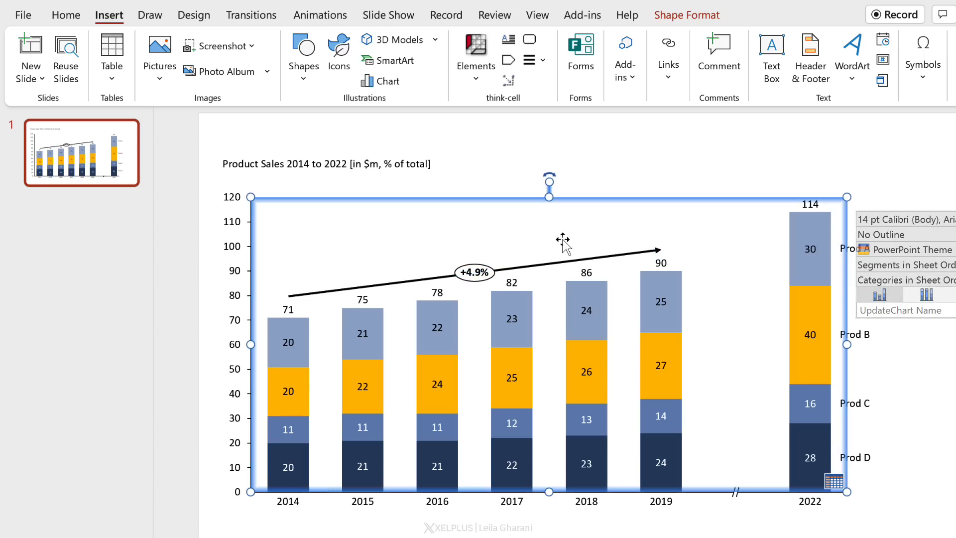
- Look through the number format options for the growth arrow's percentage label
left_click(476, 281)
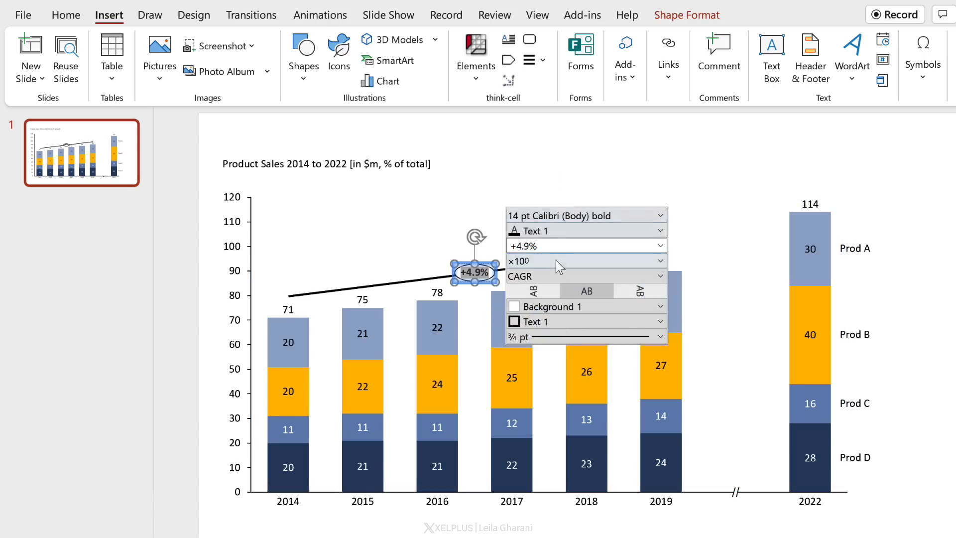
triple_click(549, 246)
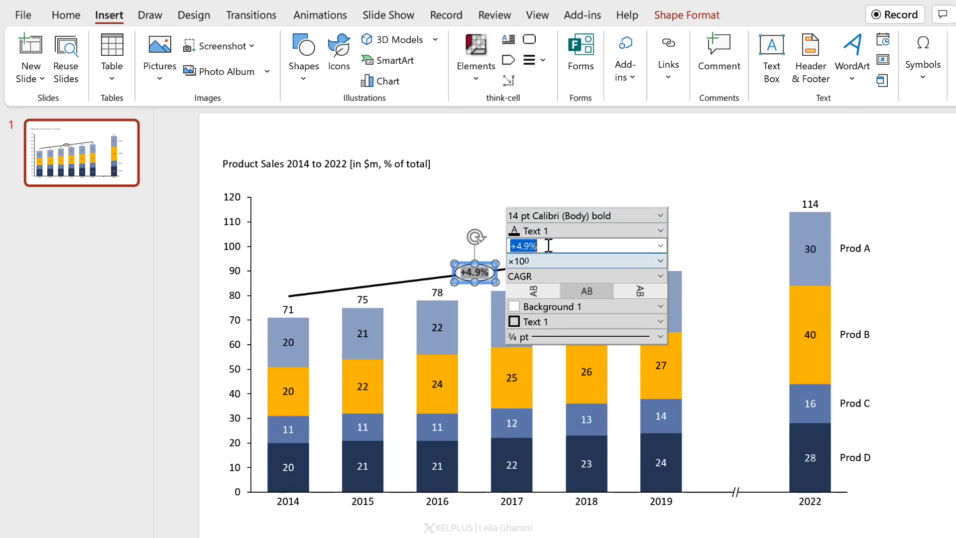
left_click(660, 246)
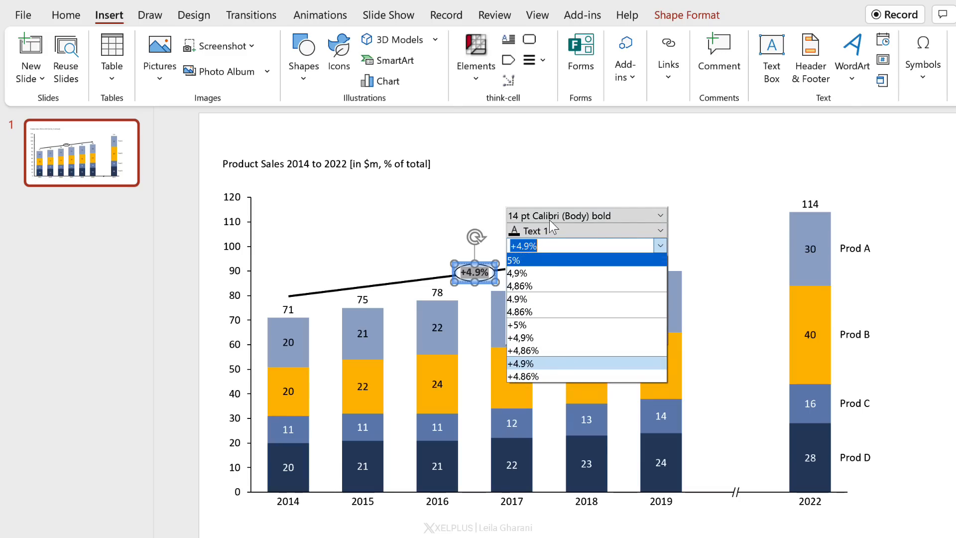
- Insert "CAGR" on its own line above the percentage in the growth arrow's label
left_click(463, 273)
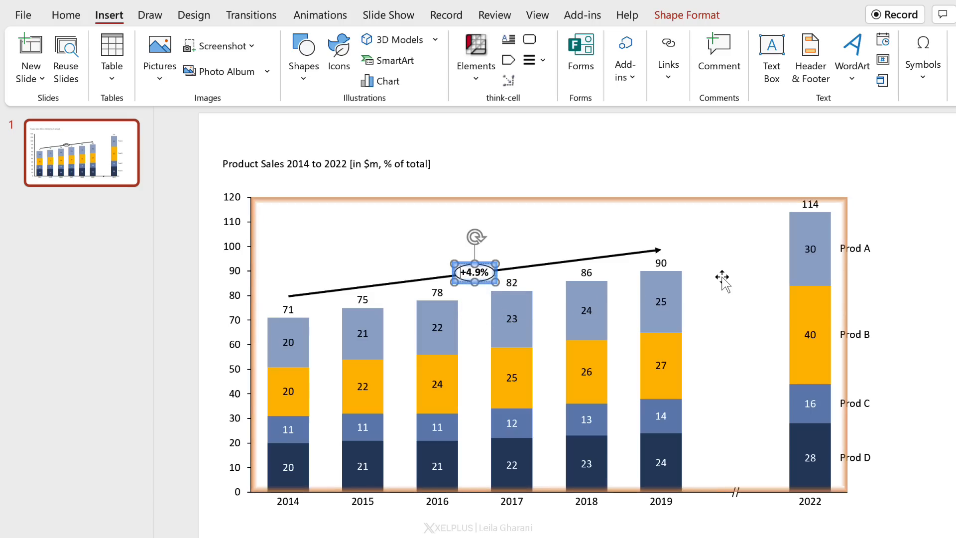
type("C")
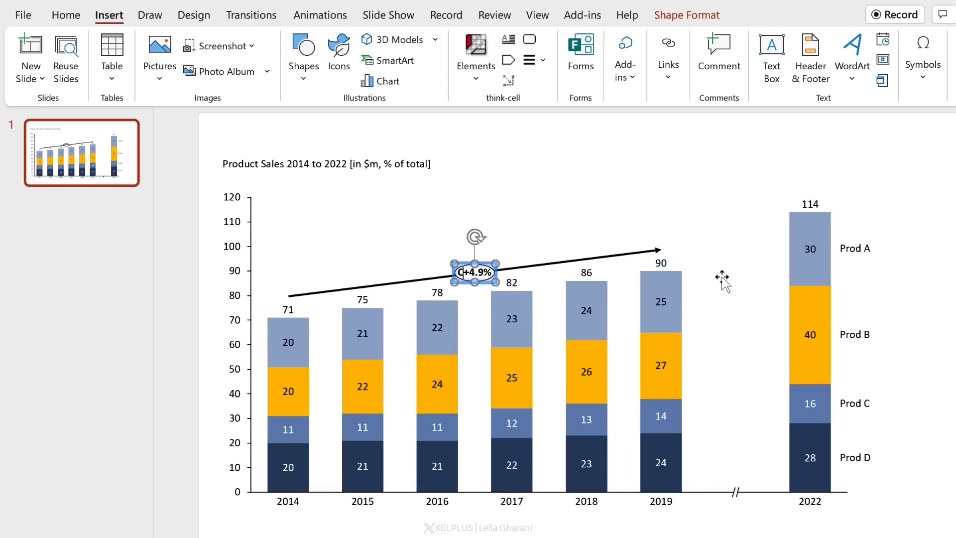
type("AGR")
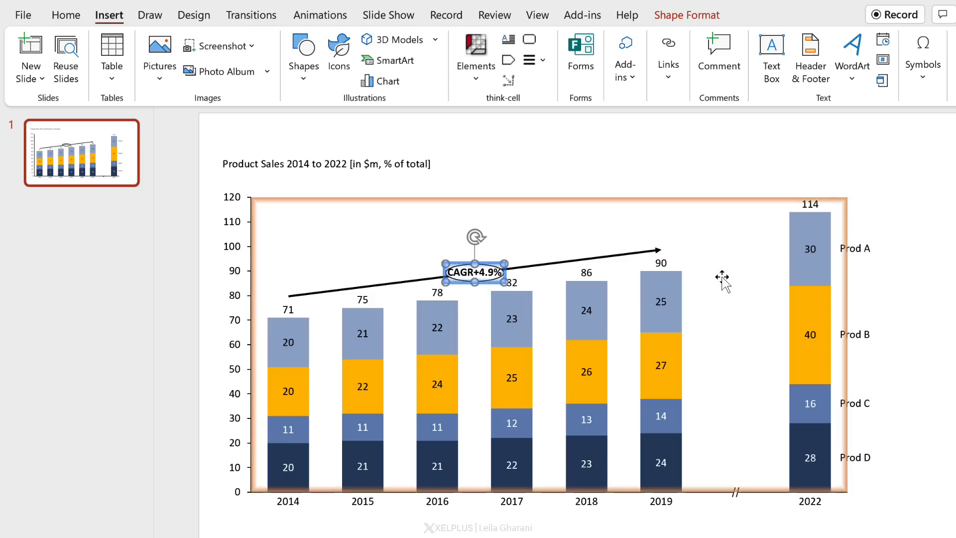
key("Return")
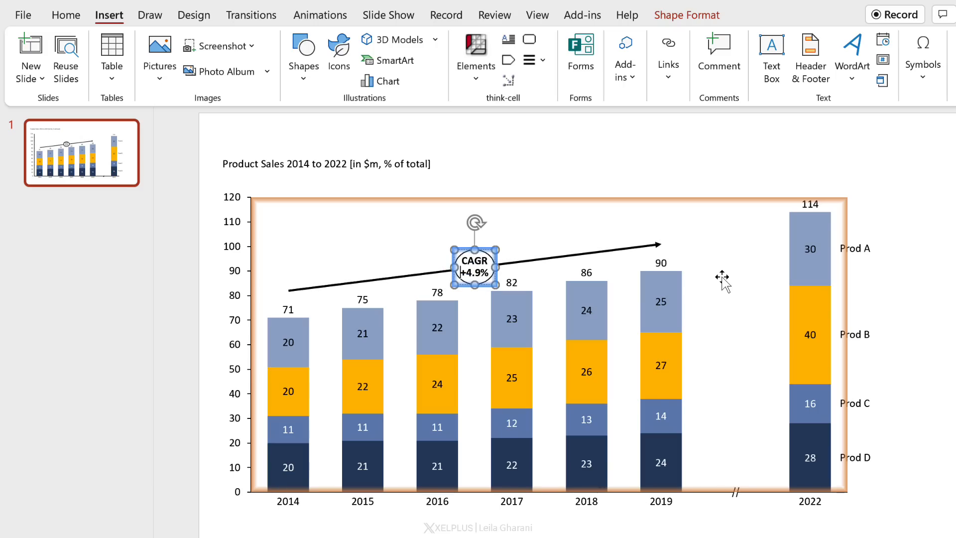
- Add the line "2014 – 2019" between "CAGR" and the percentage in the growth arrow's label
type("2014 - 2019")
key("Return")
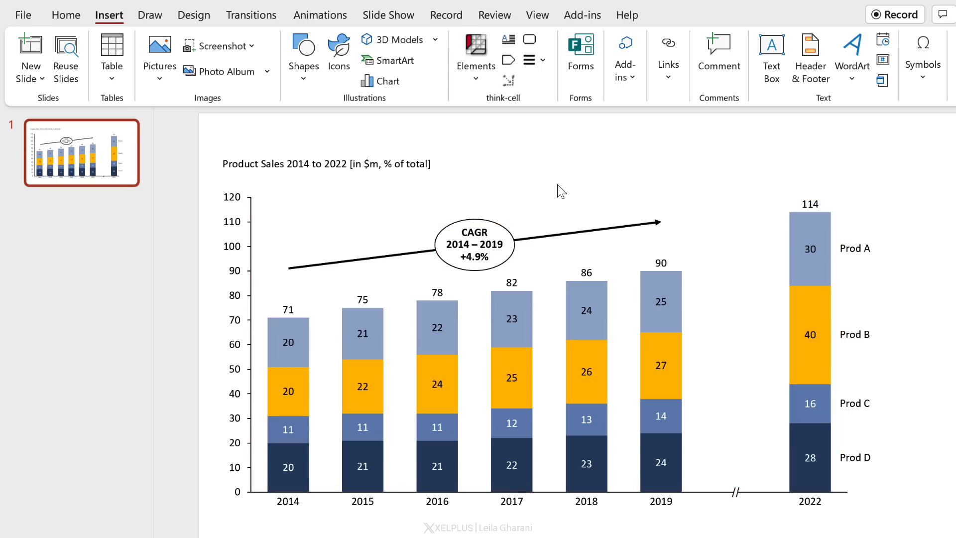
- Set all the product series labels beside the 2022 column to show Series CAGR content
left_click(864, 458)
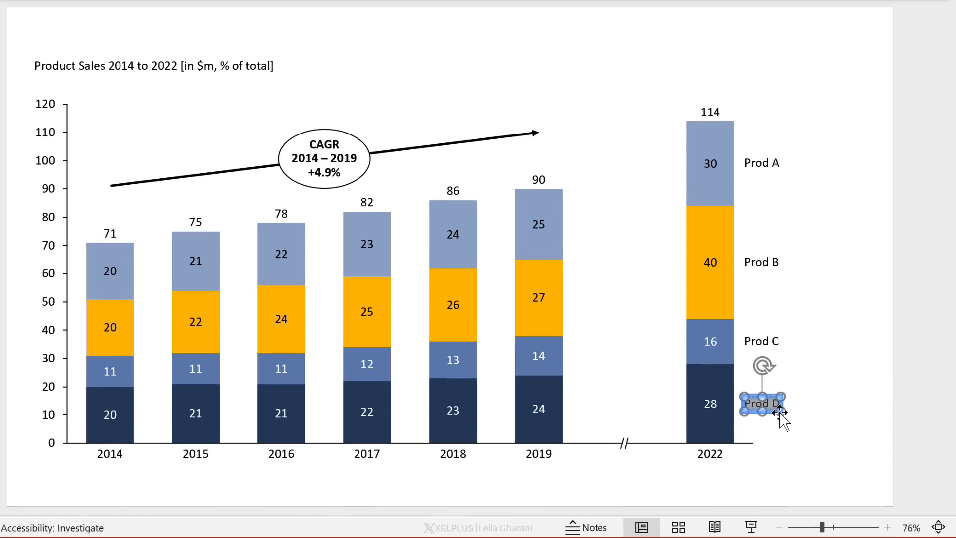
key("ctrl+a")
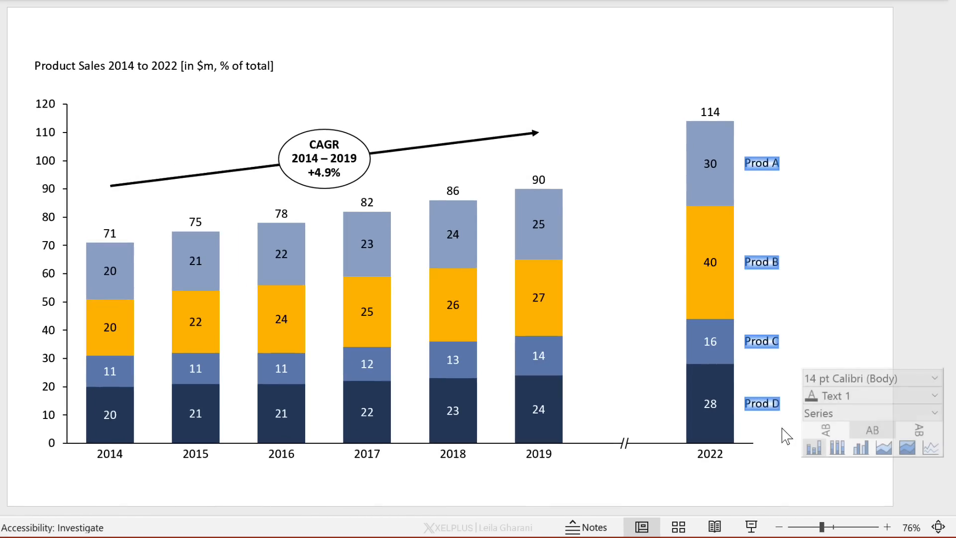
left_click(858, 413)
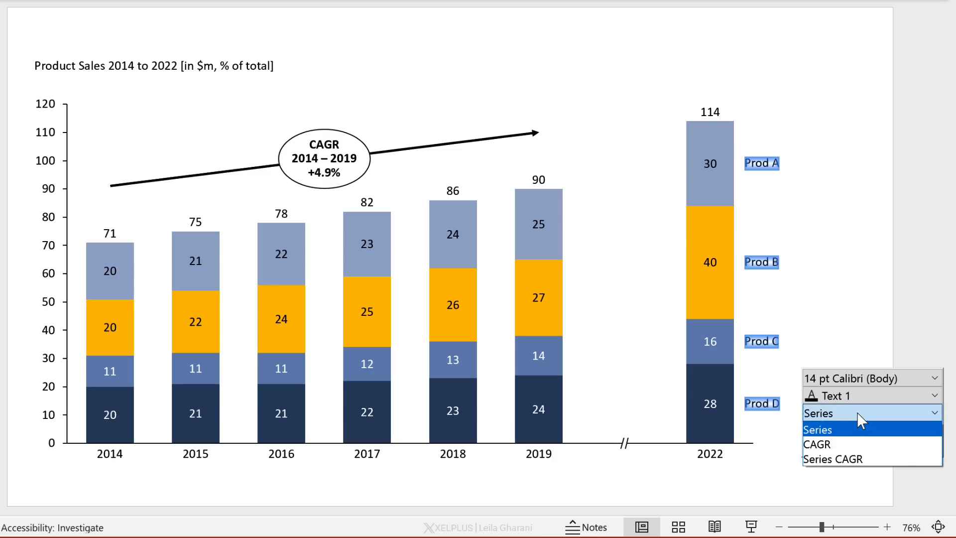
left_click(850, 460)
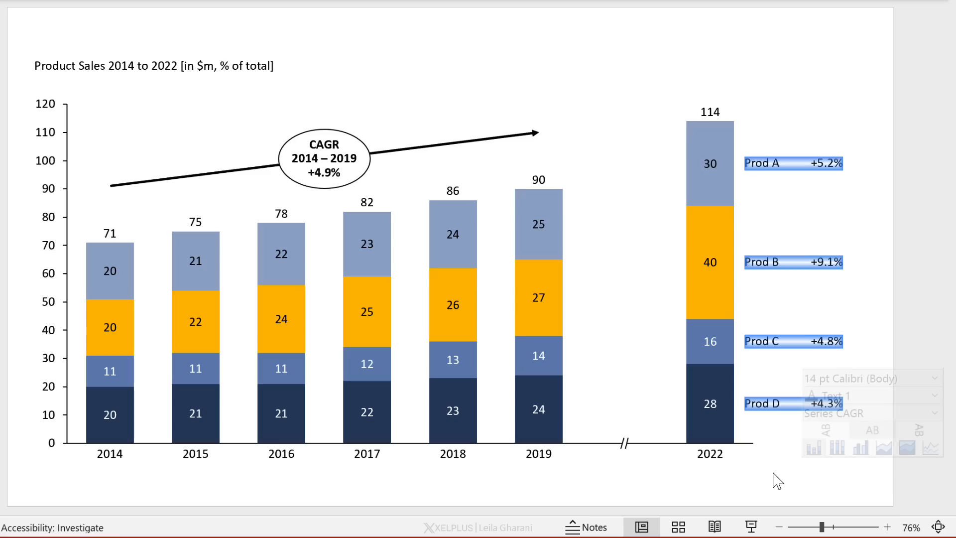
left_click(703, 410)
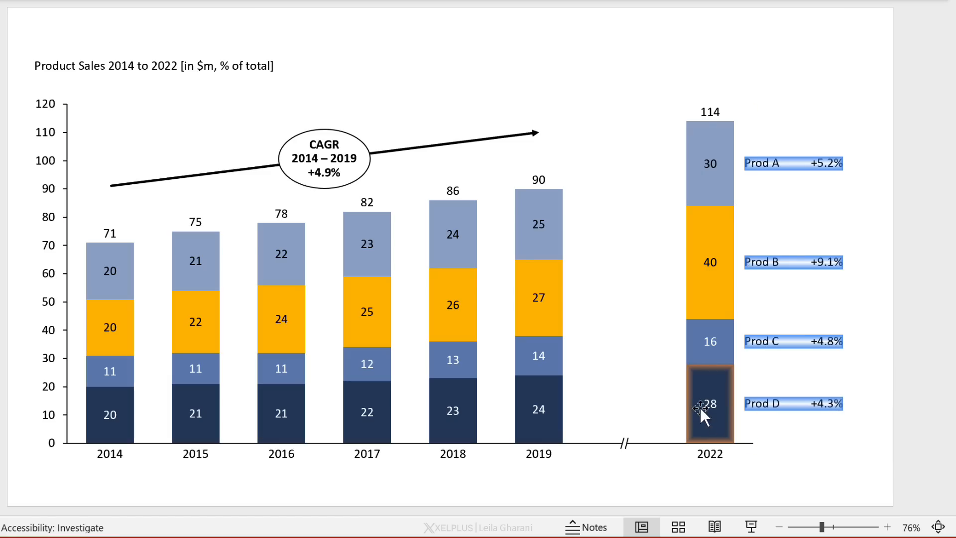
left_click(708, 406)
left_click(707, 408)
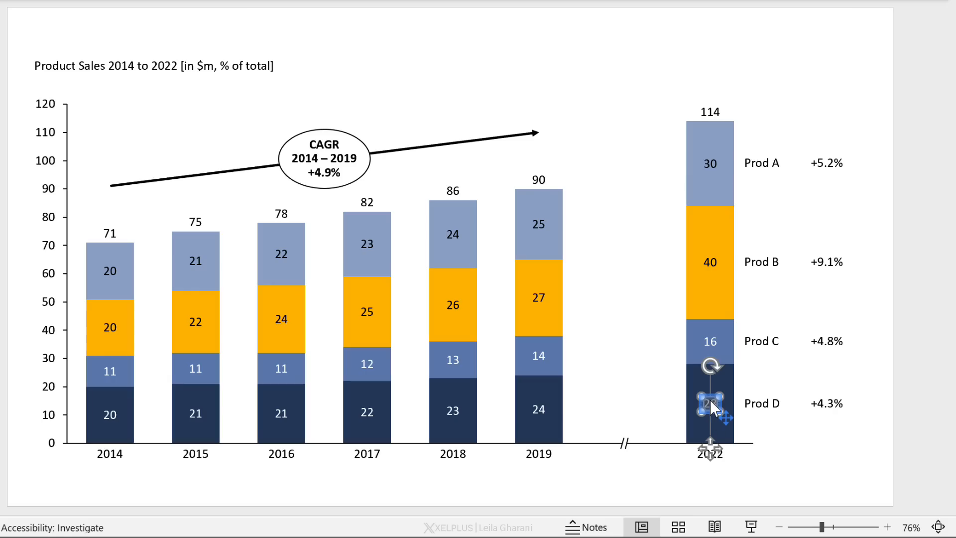
key("ctrl+a")
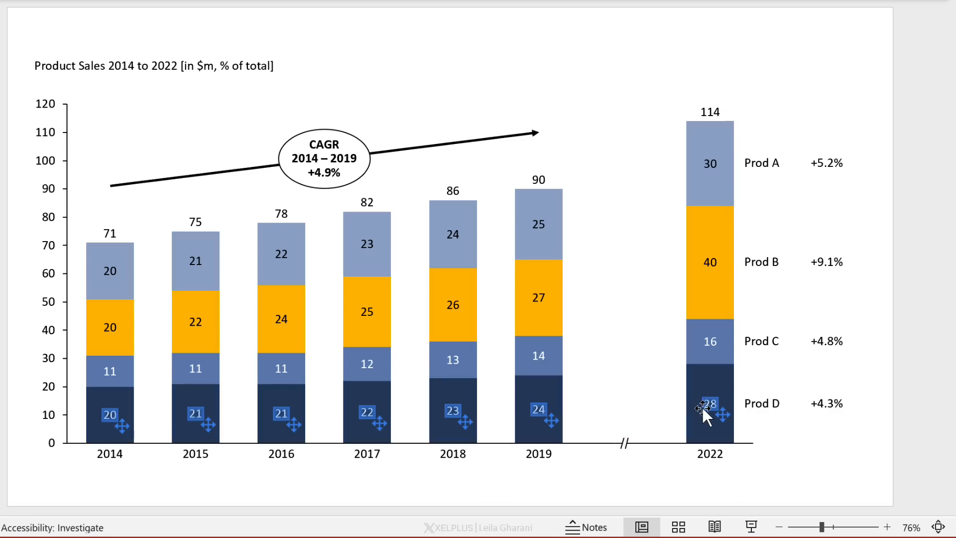
mouse_move(705, 408)
left_click(735, 488)
- Set the four segment labels in the 2022 column to Absolute (%) content
left_click(716, 406)
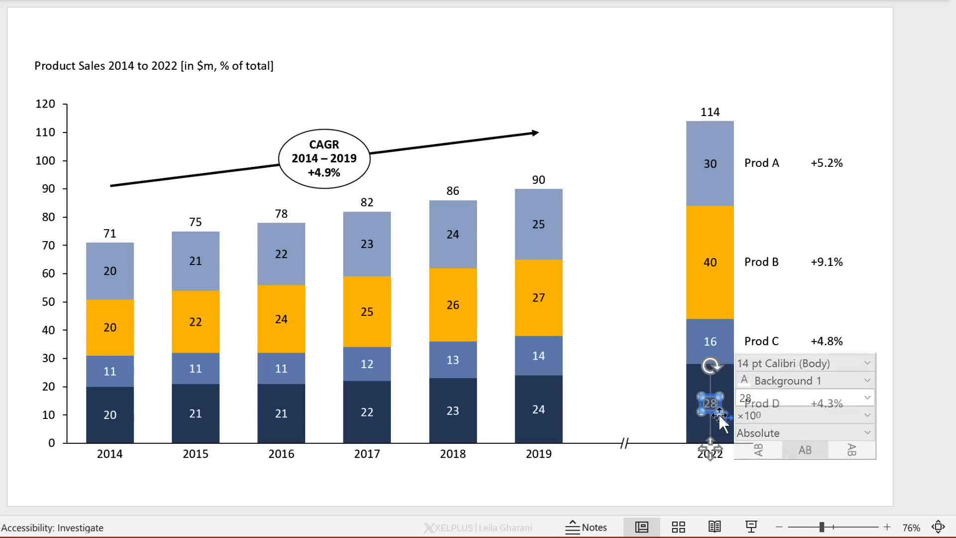
left_click(710, 341, "shift")
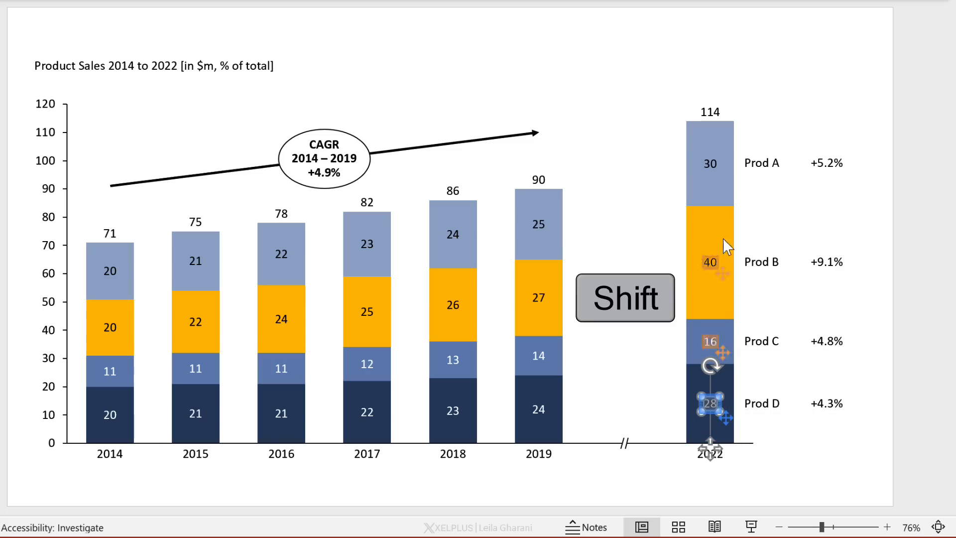
left_click(710, 262, "shift")
left_click(707, 158, "shift")
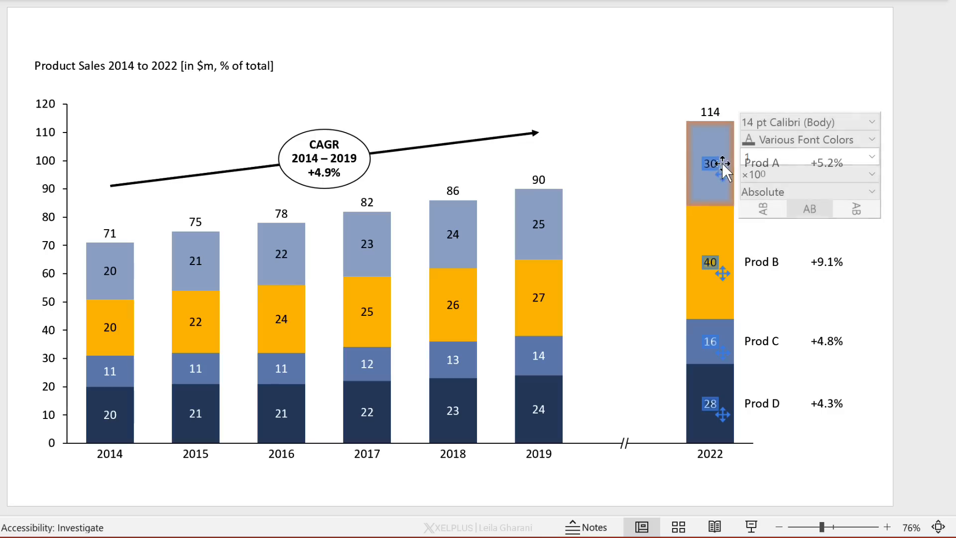
left_click(794, 192)
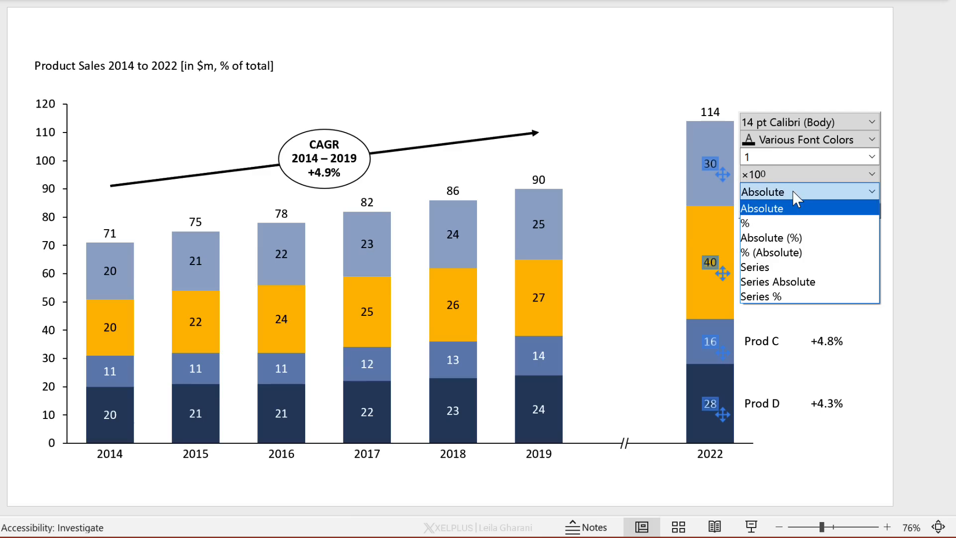
left_click(771, 238)
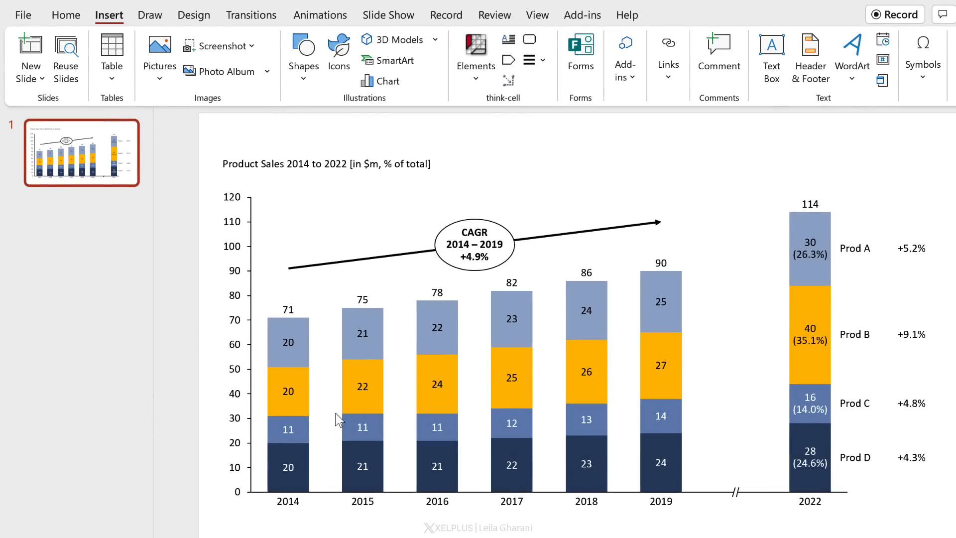
- Add connector lines between all the chart's columns and delete the ones spanning the gap between 2019 and 2022
right_click(310, 222)
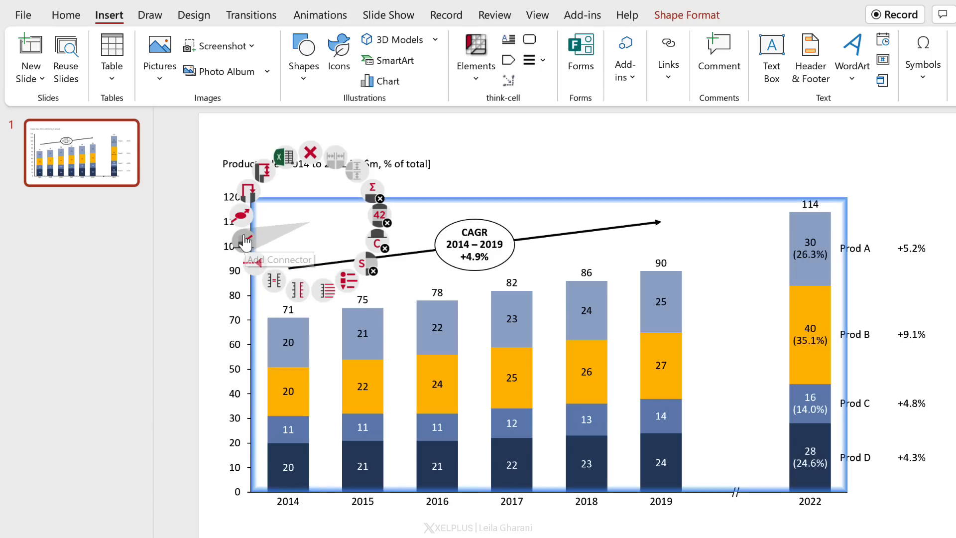
left_click(244, 244)
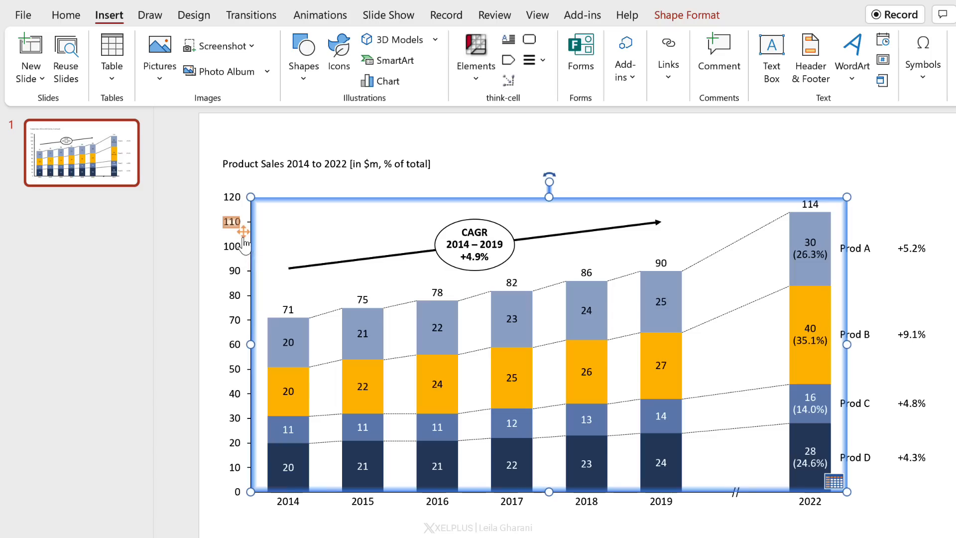
left_click(735, 429)
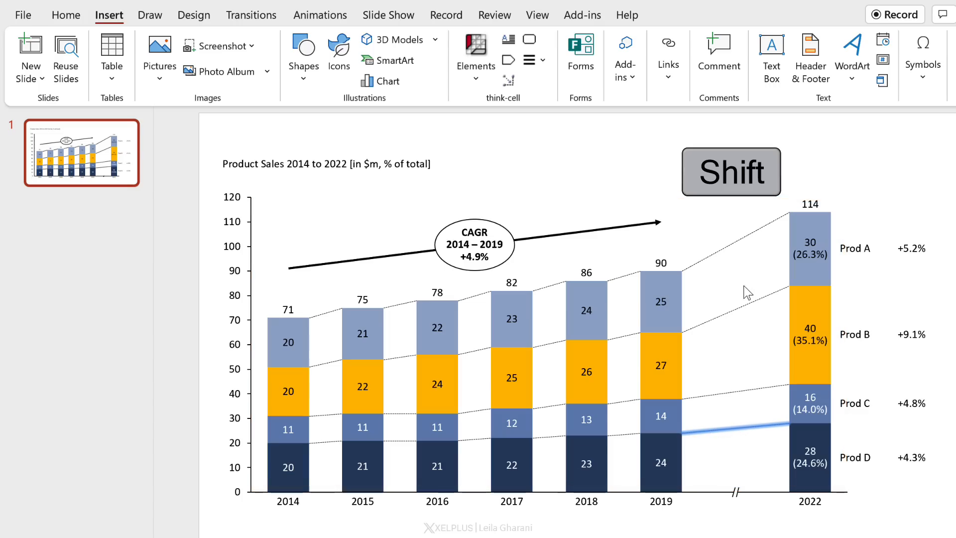
left_click(720, 249, "shift")
key("Delete")
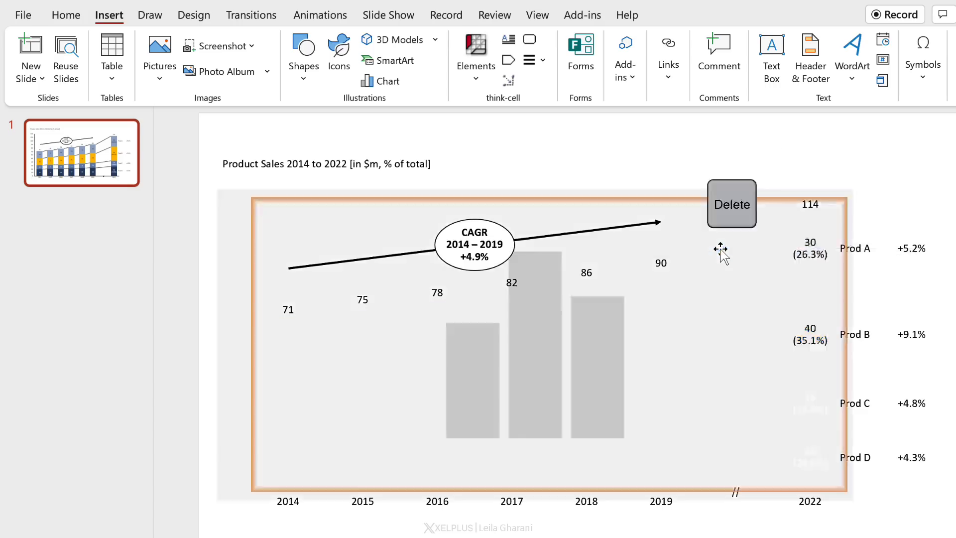